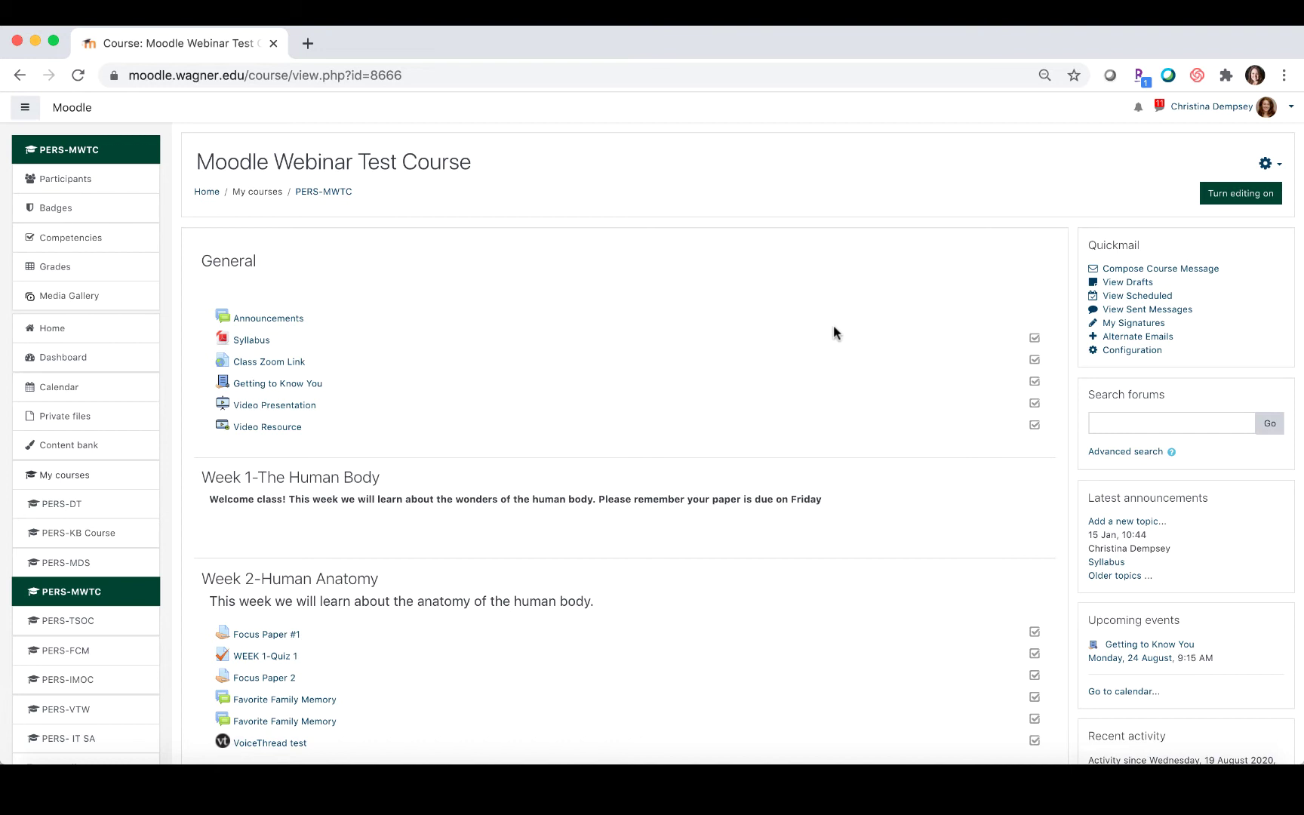
Turn editing on for the Moodle Webinar Test Course.
click(1257, 198)
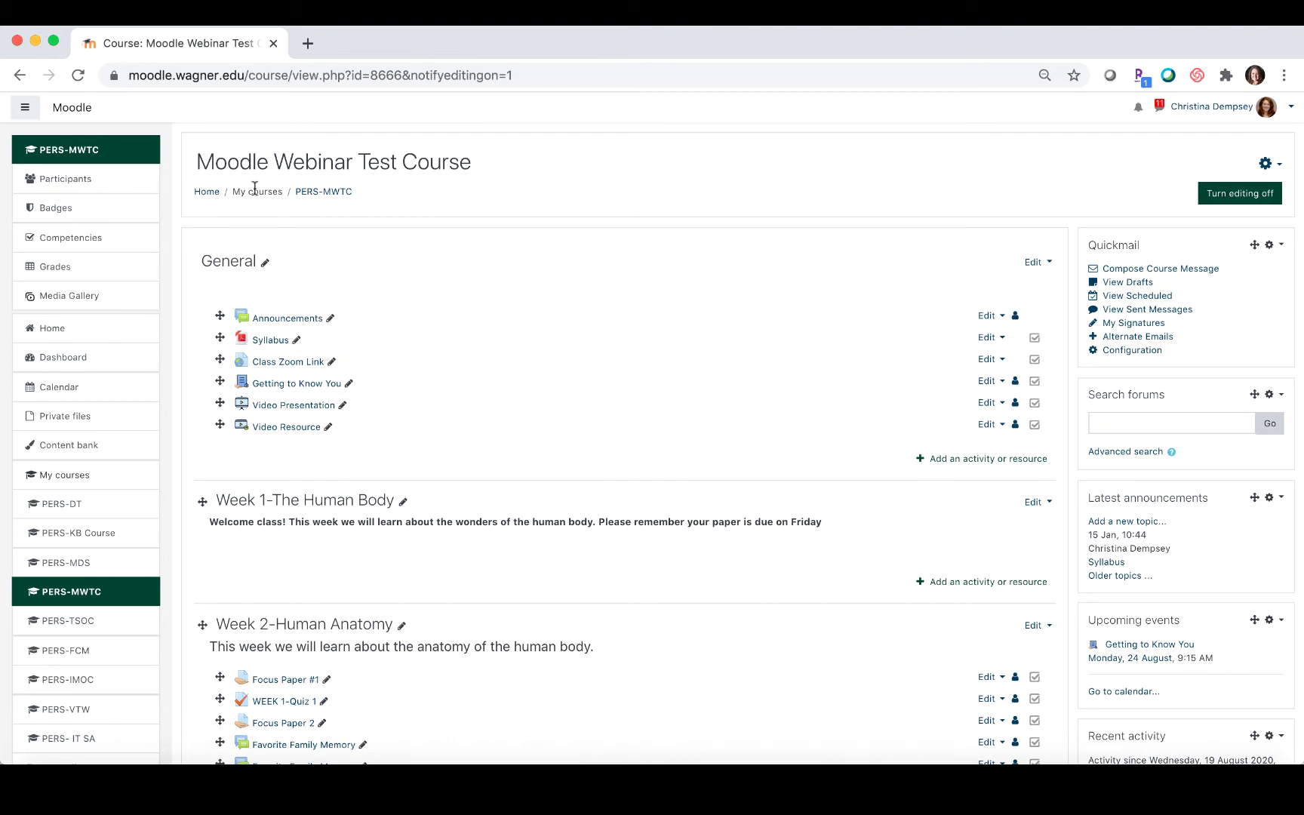
Add an External tool named 'Zoom Course Link' using Zoom Video Conferencing to the General section.
click(969, 463)
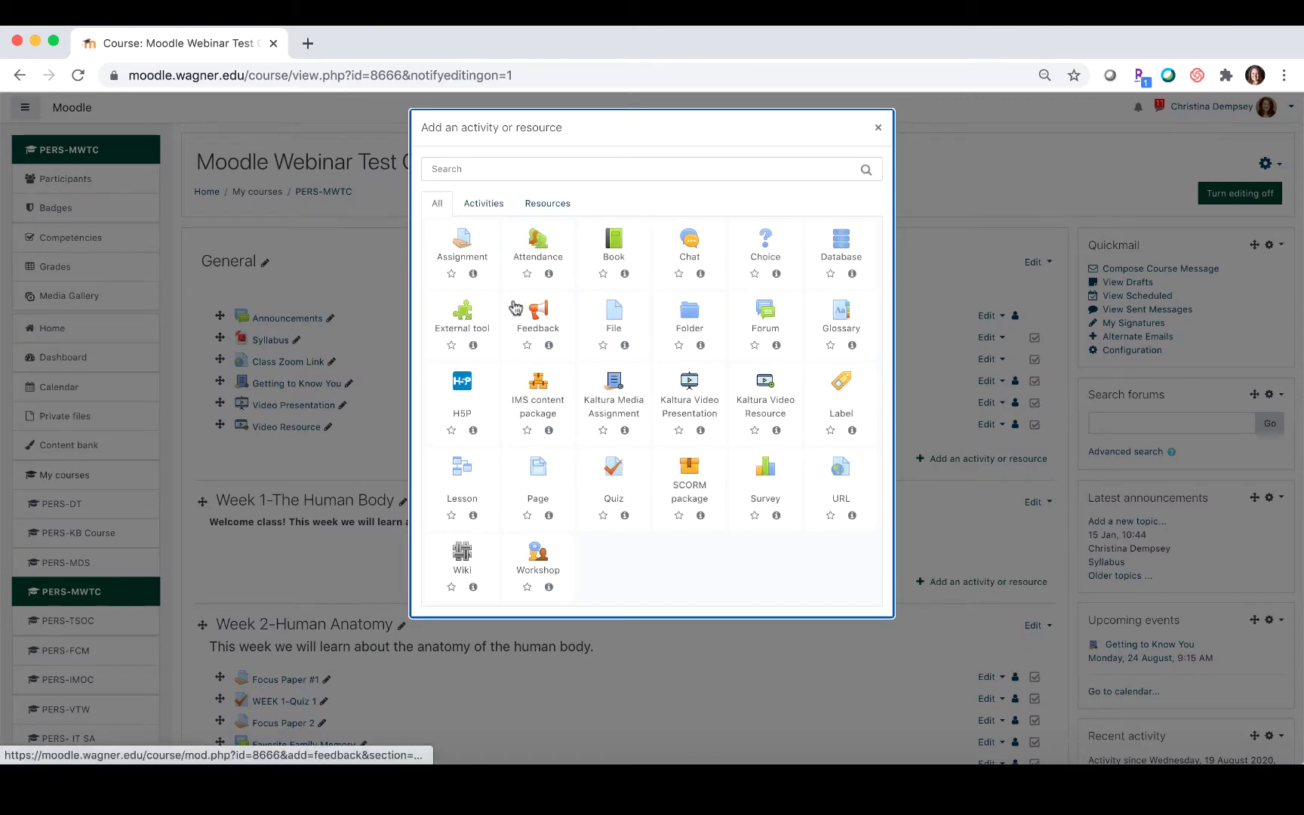
click(467, 311)
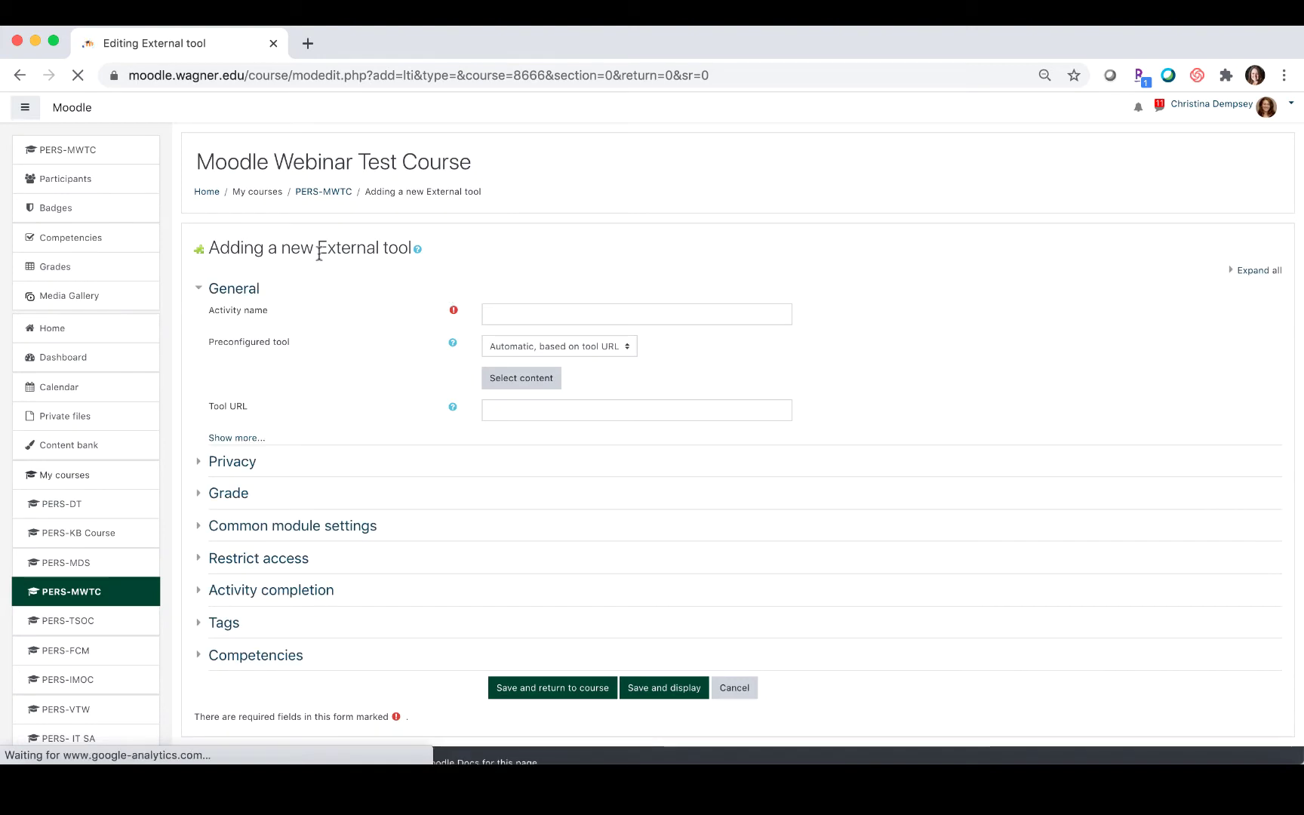
click(540, 317)
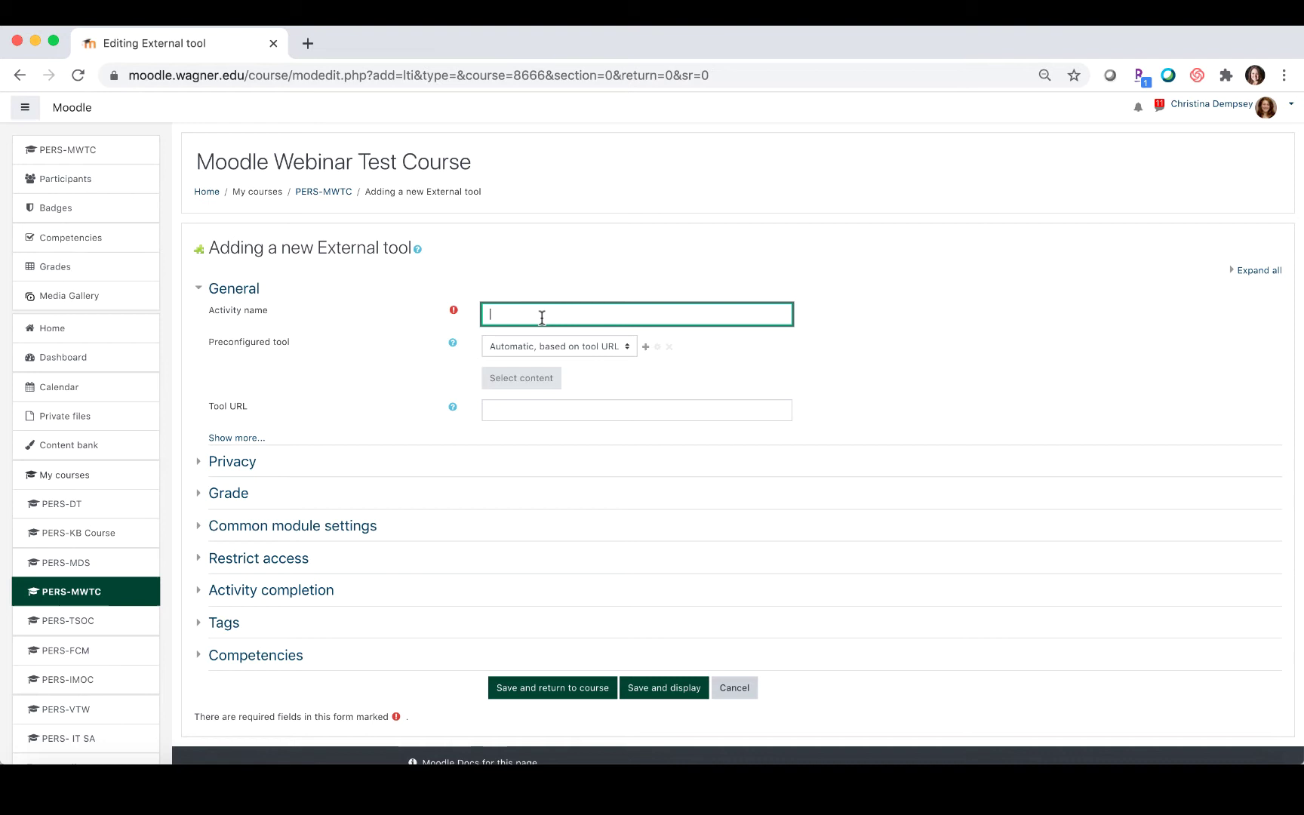
text(Zoom Course Link)
click(611, 345)
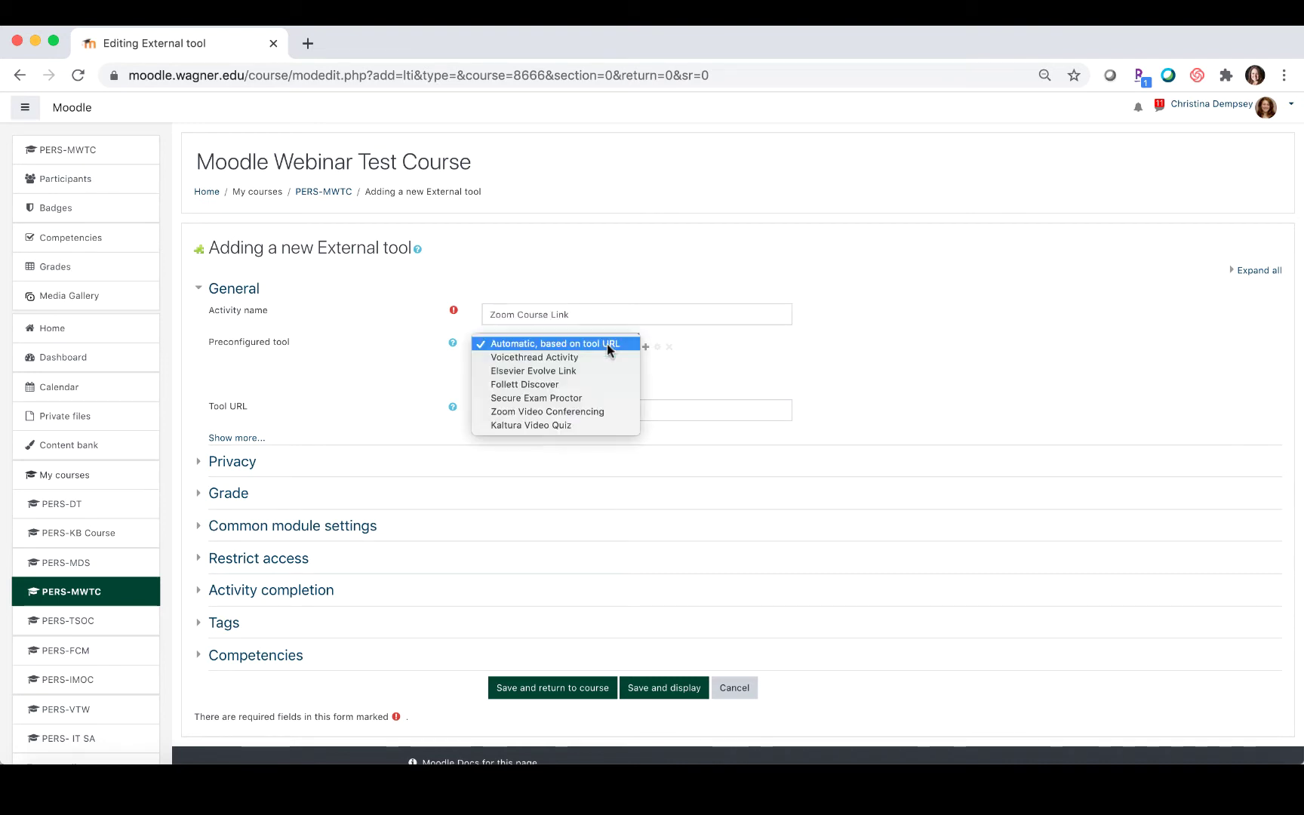
click(602, 410)
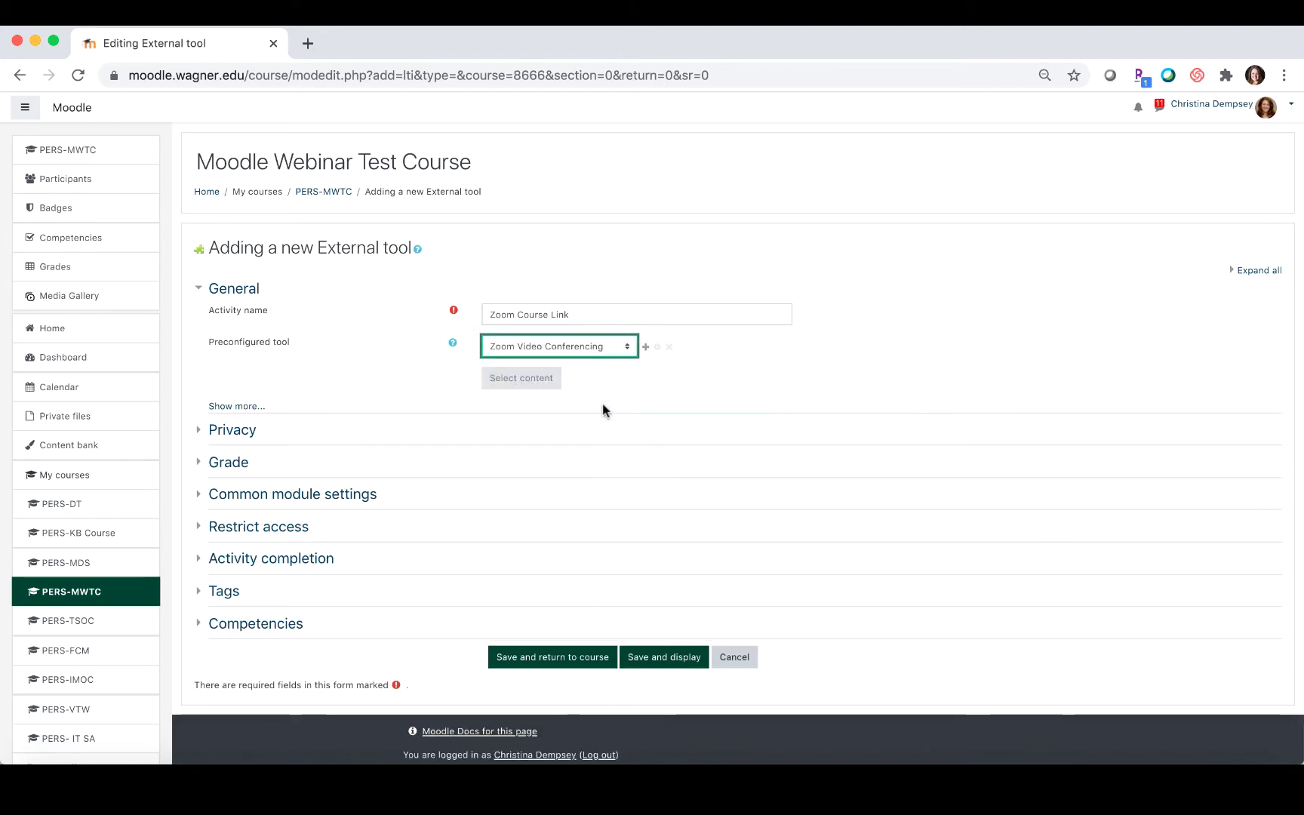
click(560, 656)
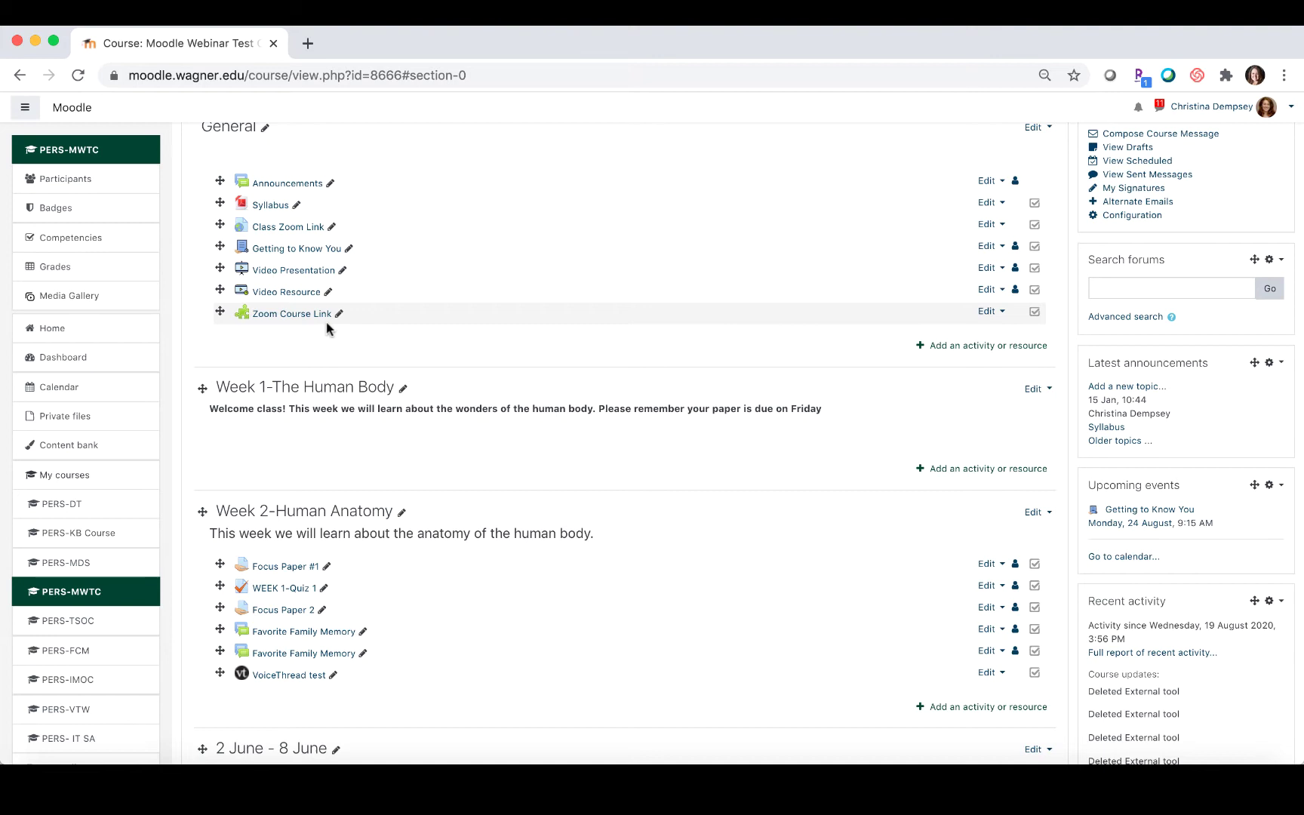
In Zoom Course Link, delete all occurrences of the recurring Class Zoom Link meeting.
scroll(329, 328, up, 1)
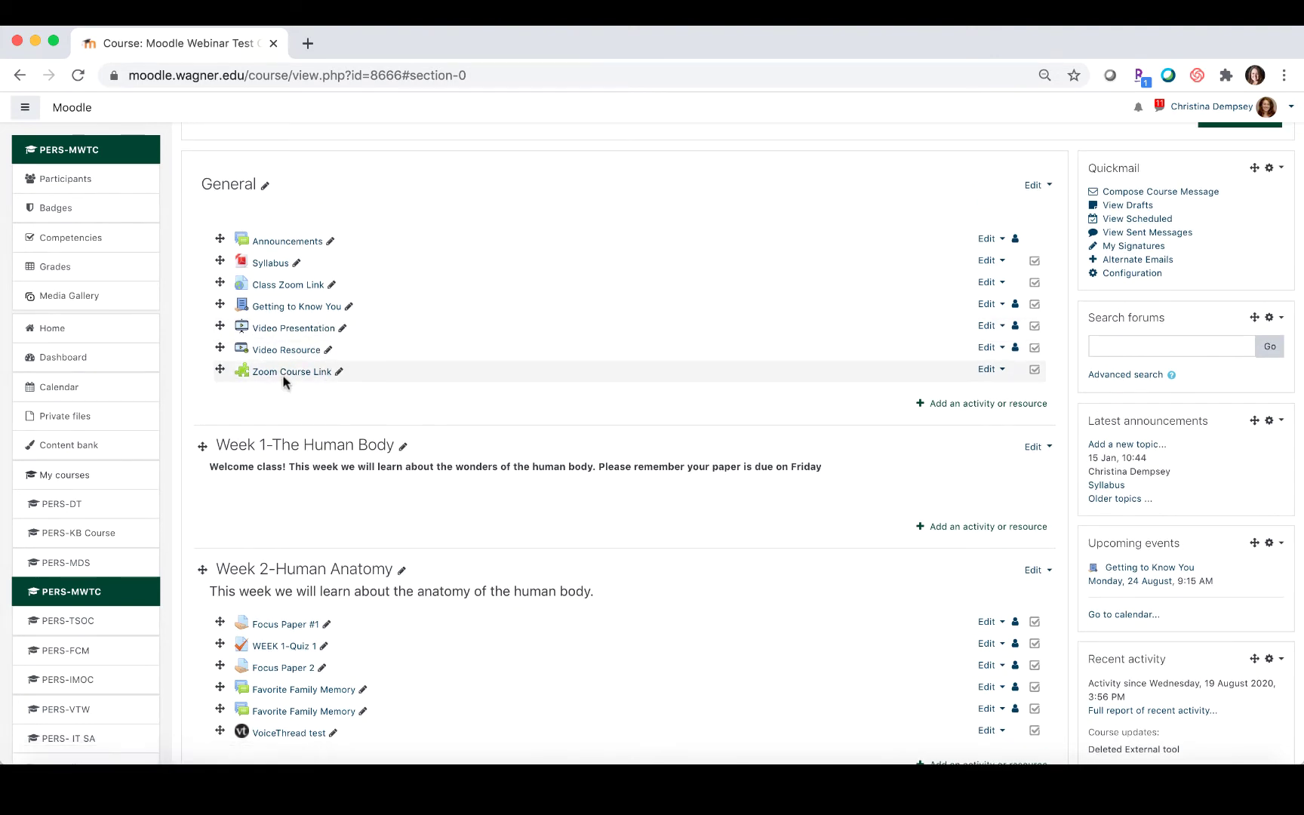
click(313, 377)
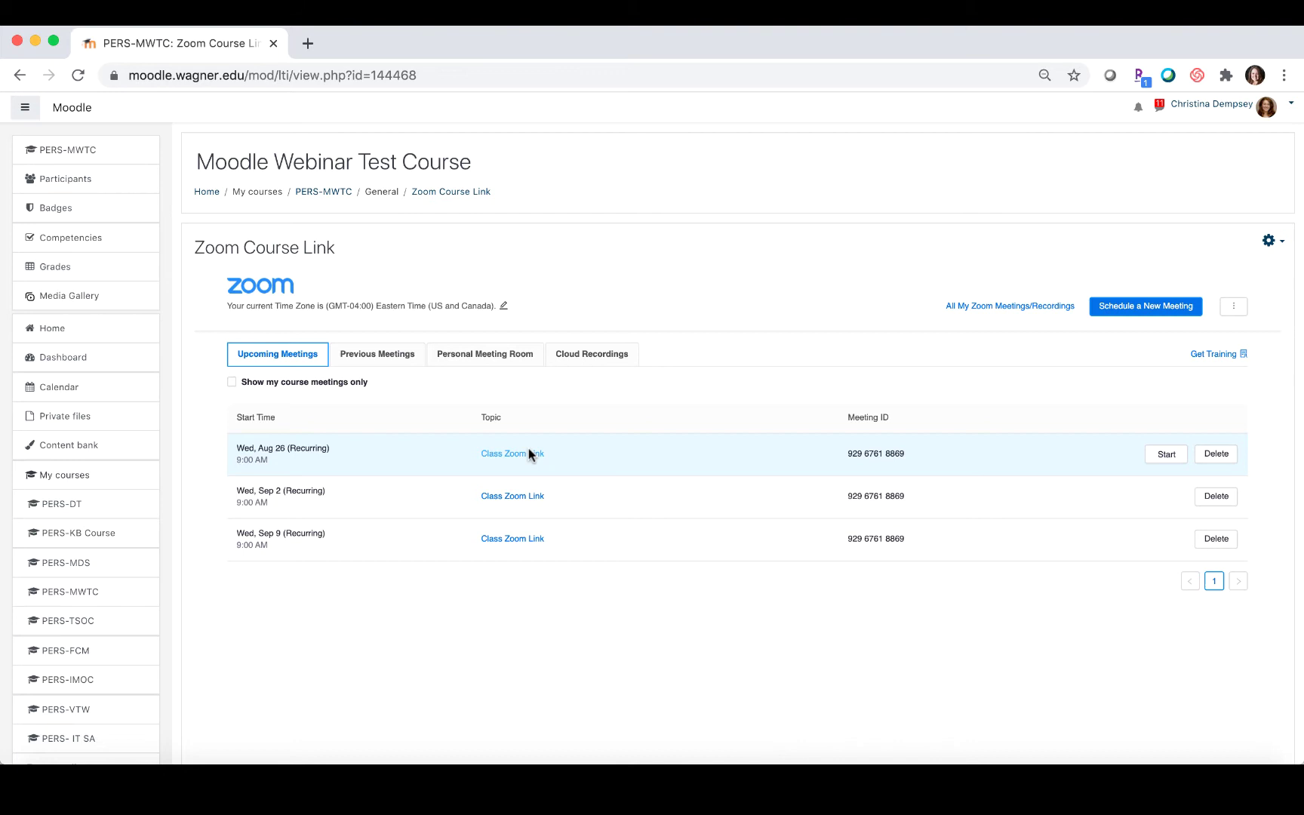
click(1222, 453)
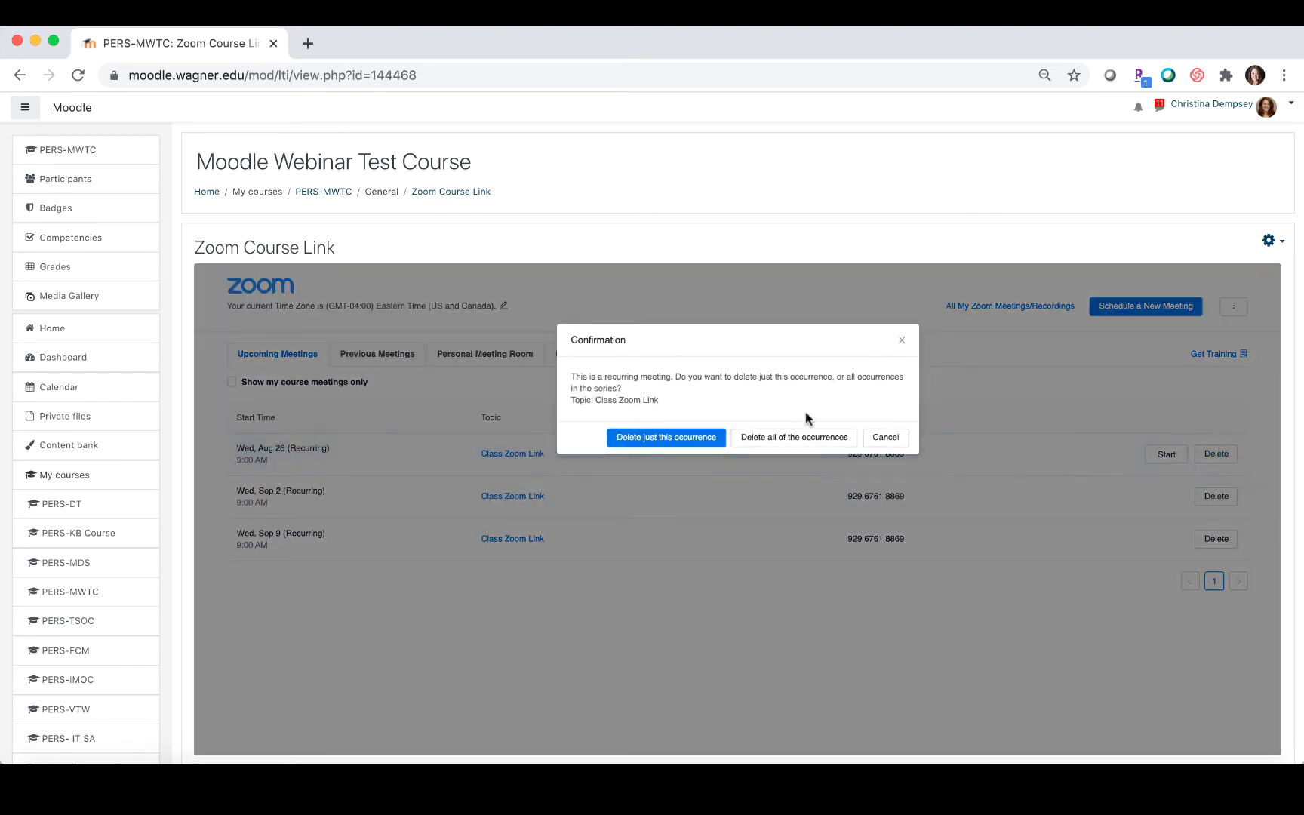
click(805, 438)
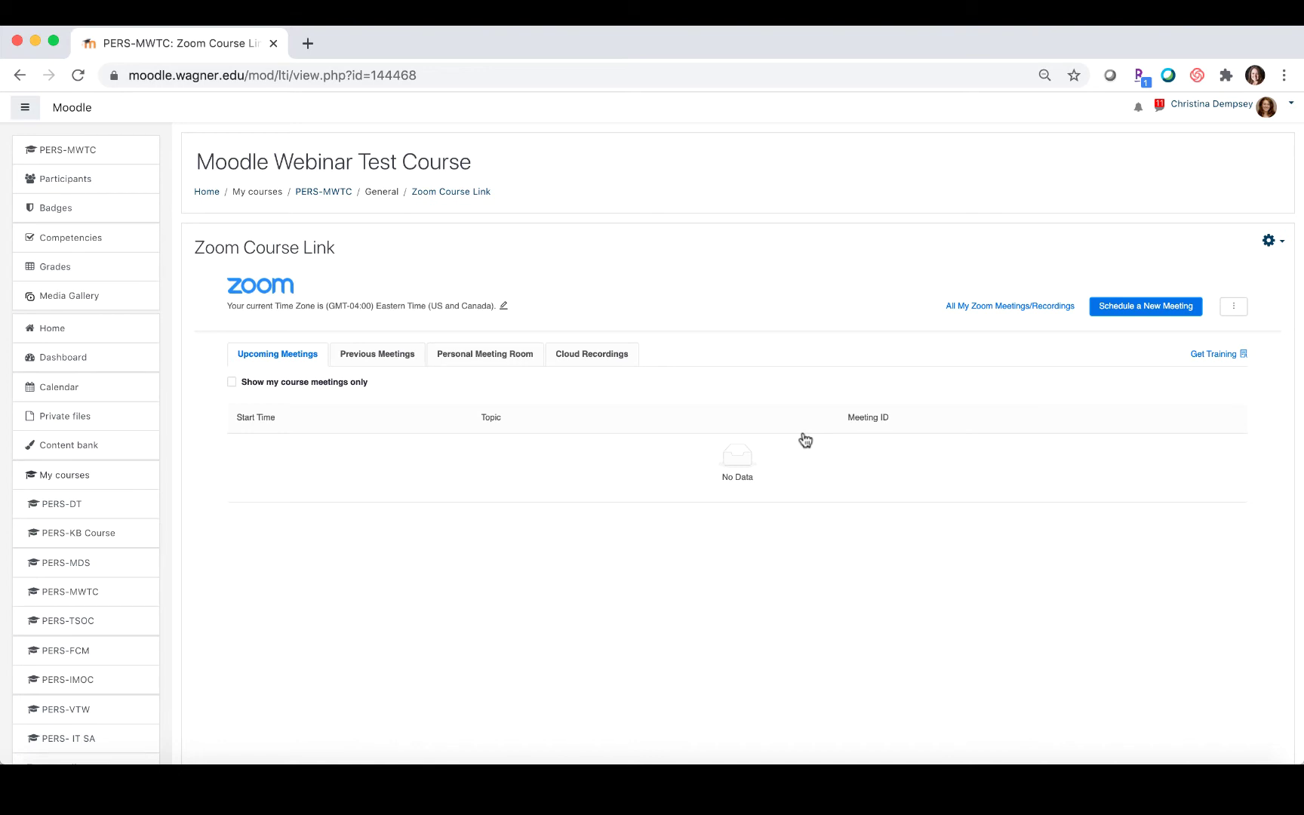
Schedule a new Zoom meeting with the topic 'Zoom Test'.
click(1156, 307)
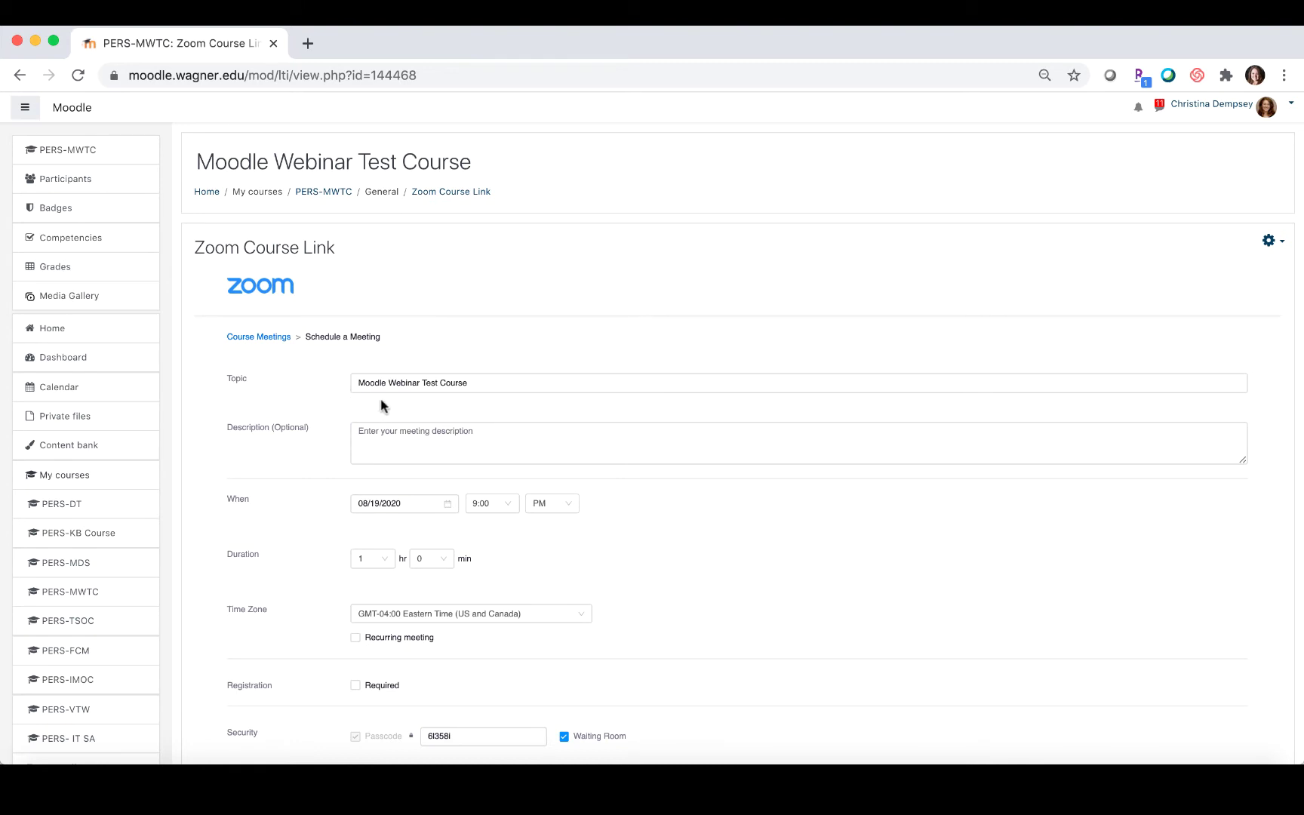
click(489, 385)
drag(489, 384, 256, 383)
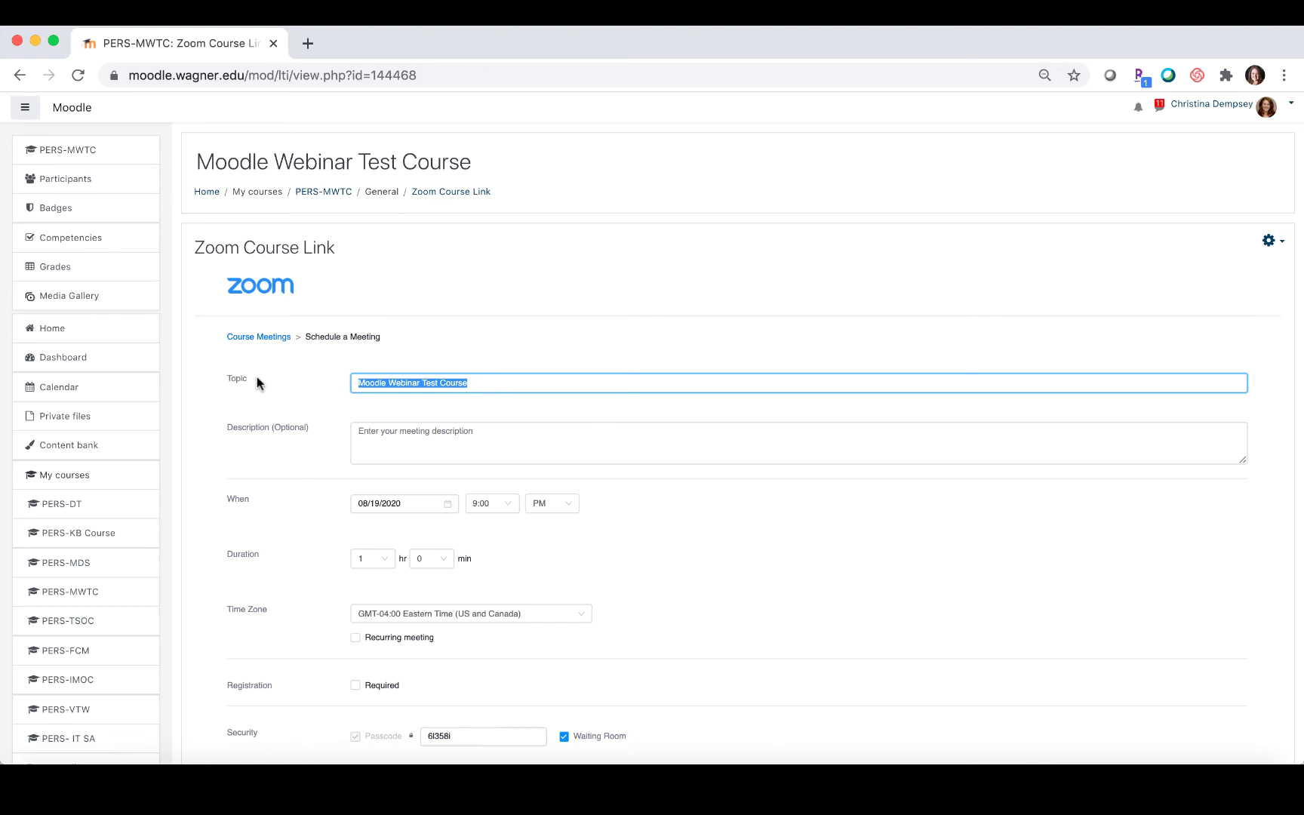
text(Zoom Te)
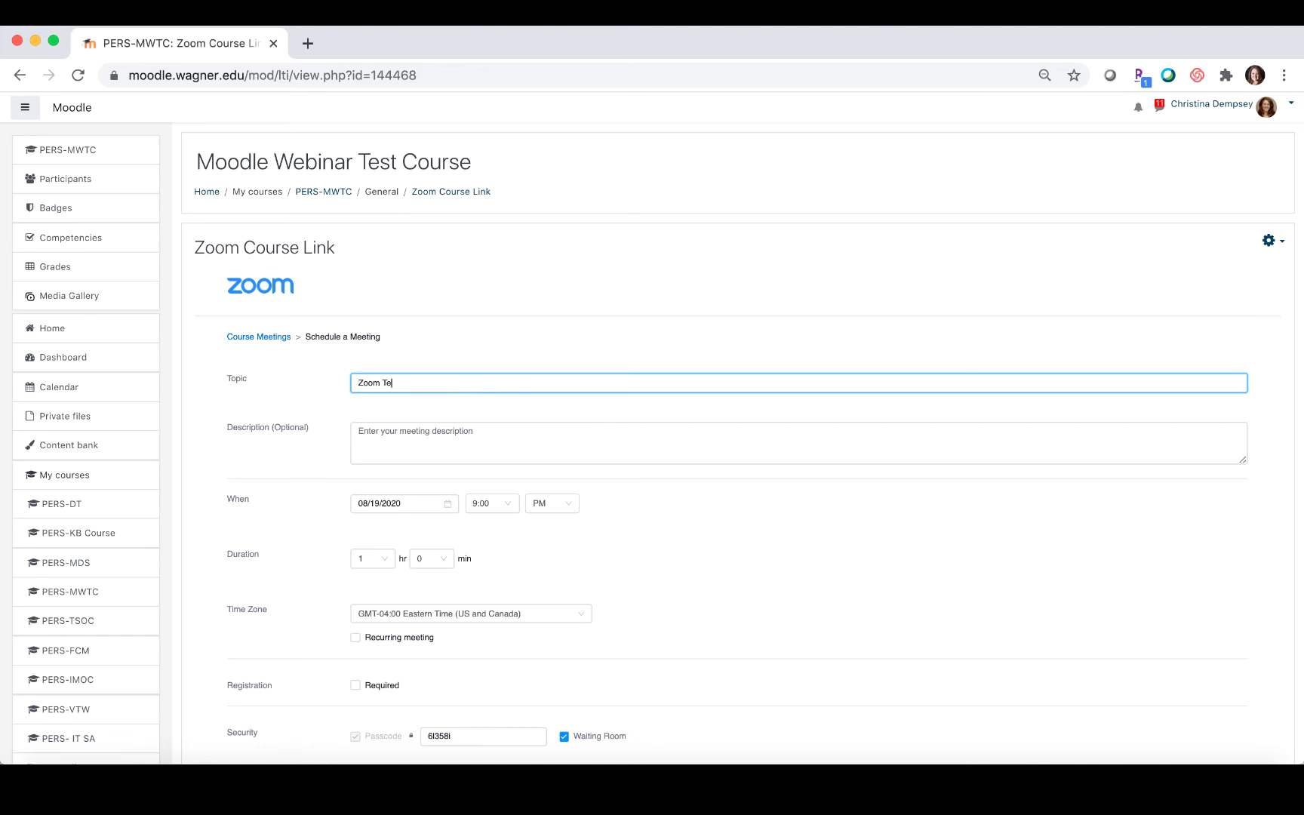
text(st)
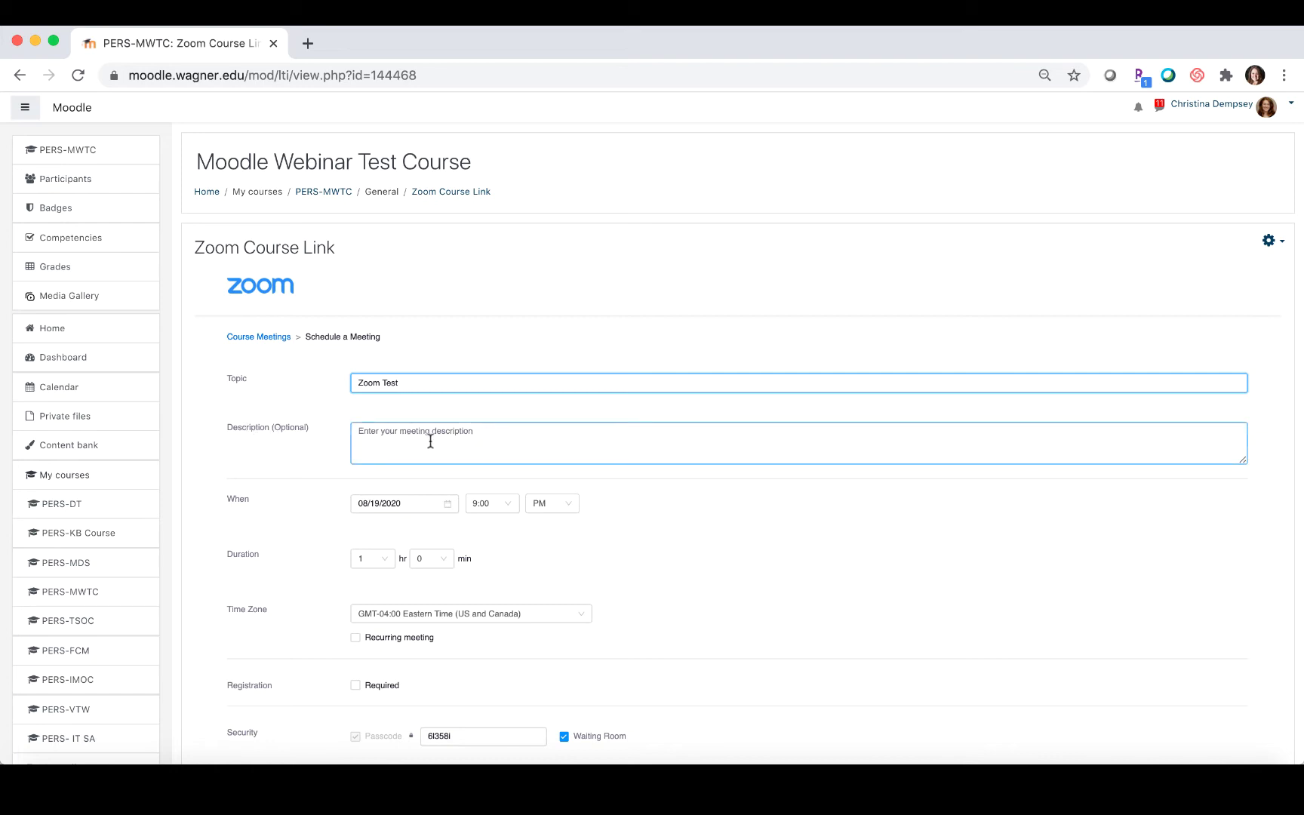
Set the meeting to start on 08/26/2020 at 9:00 AM.
scroll(430, 441, down, 3)
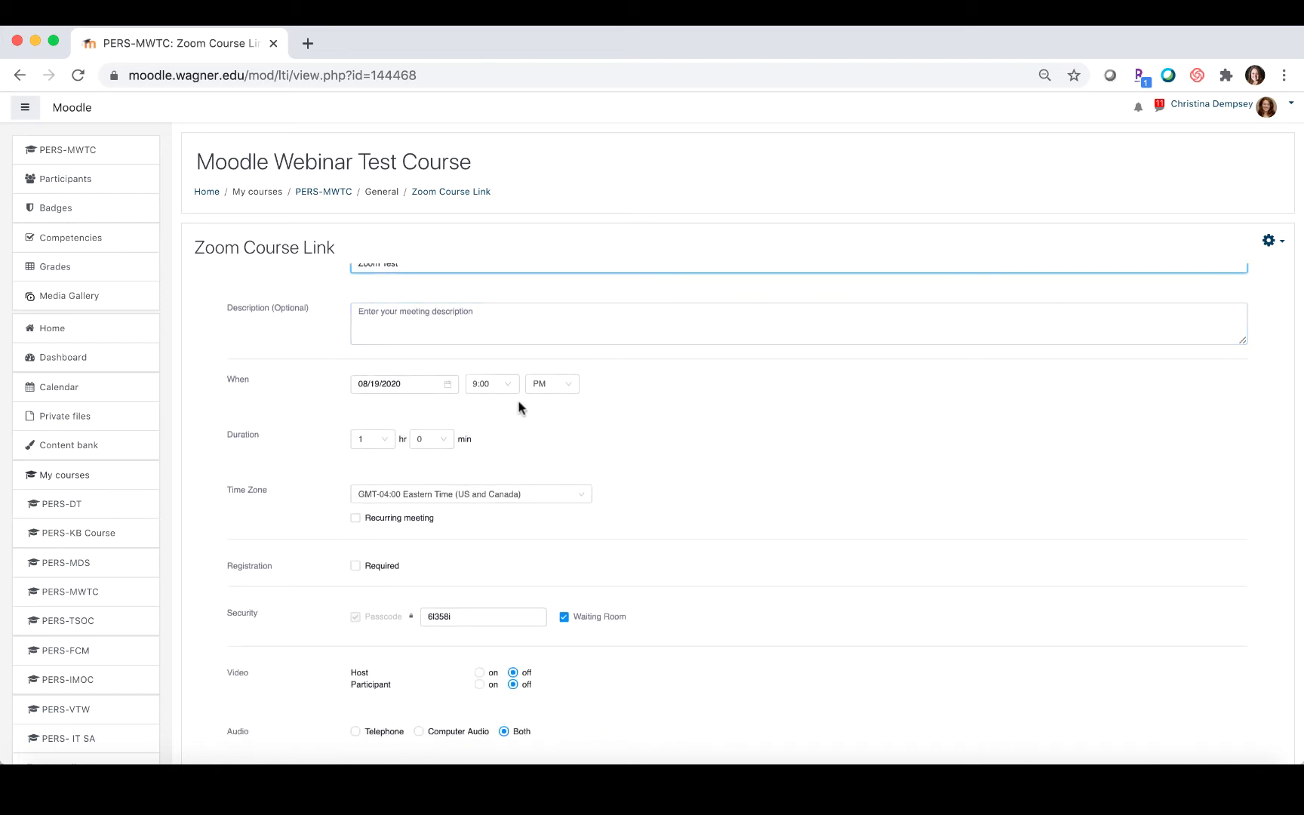
click(449, 384)
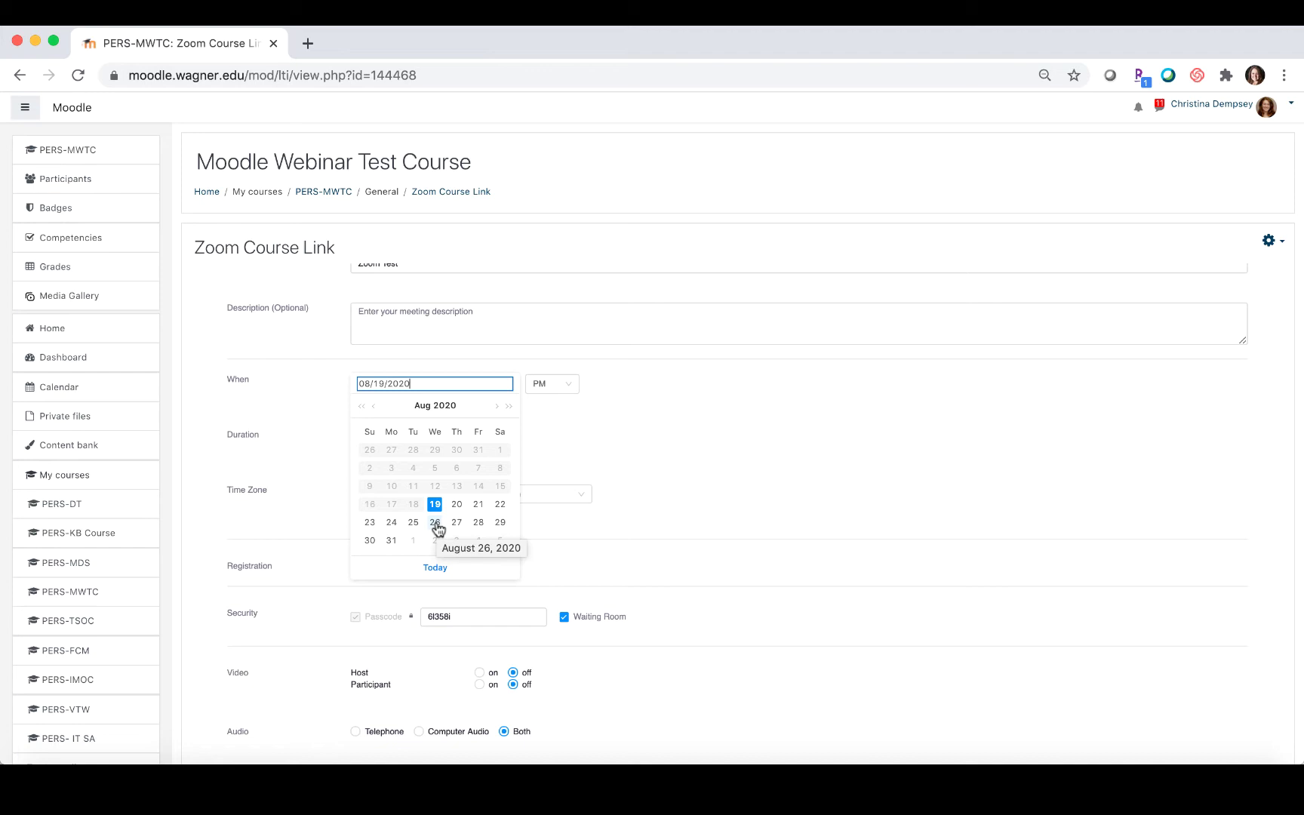
click(435, 522)
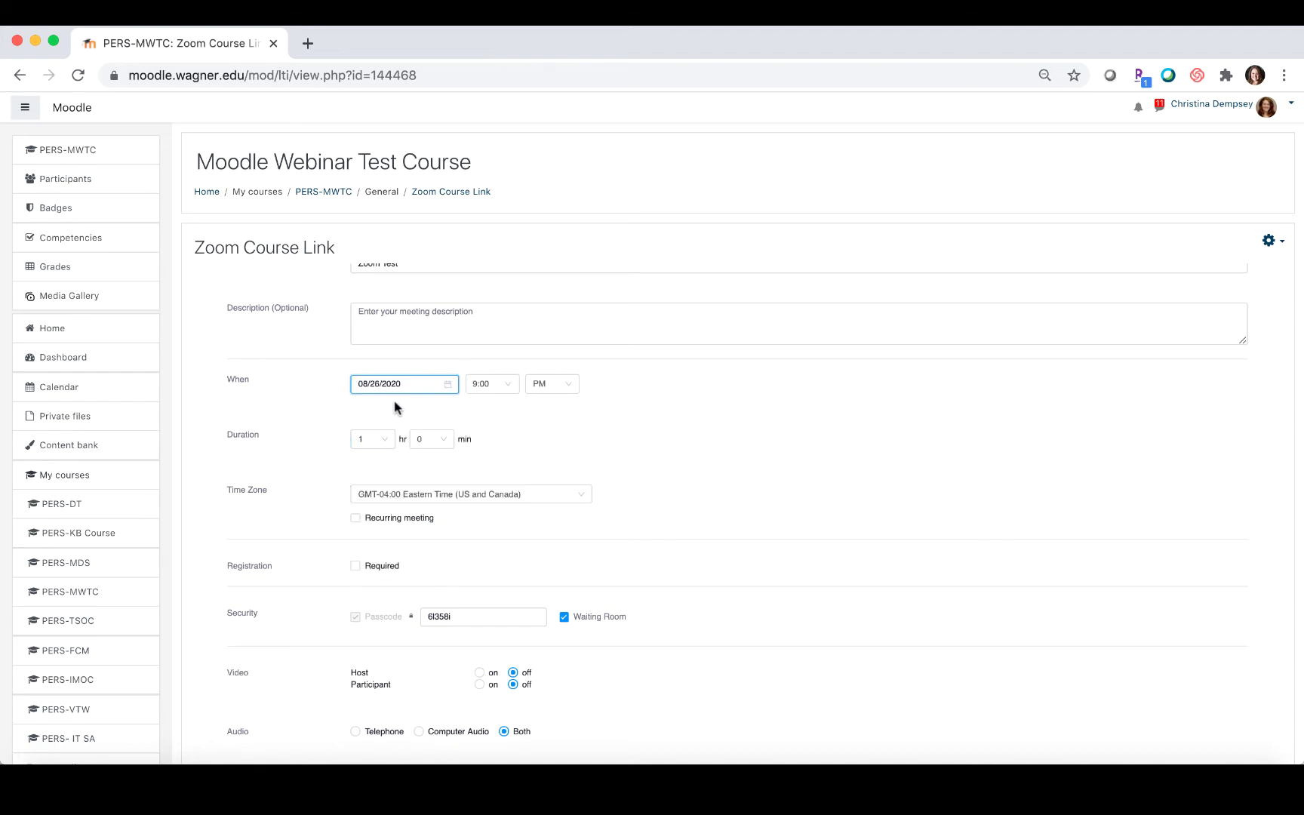
click(556, 383)
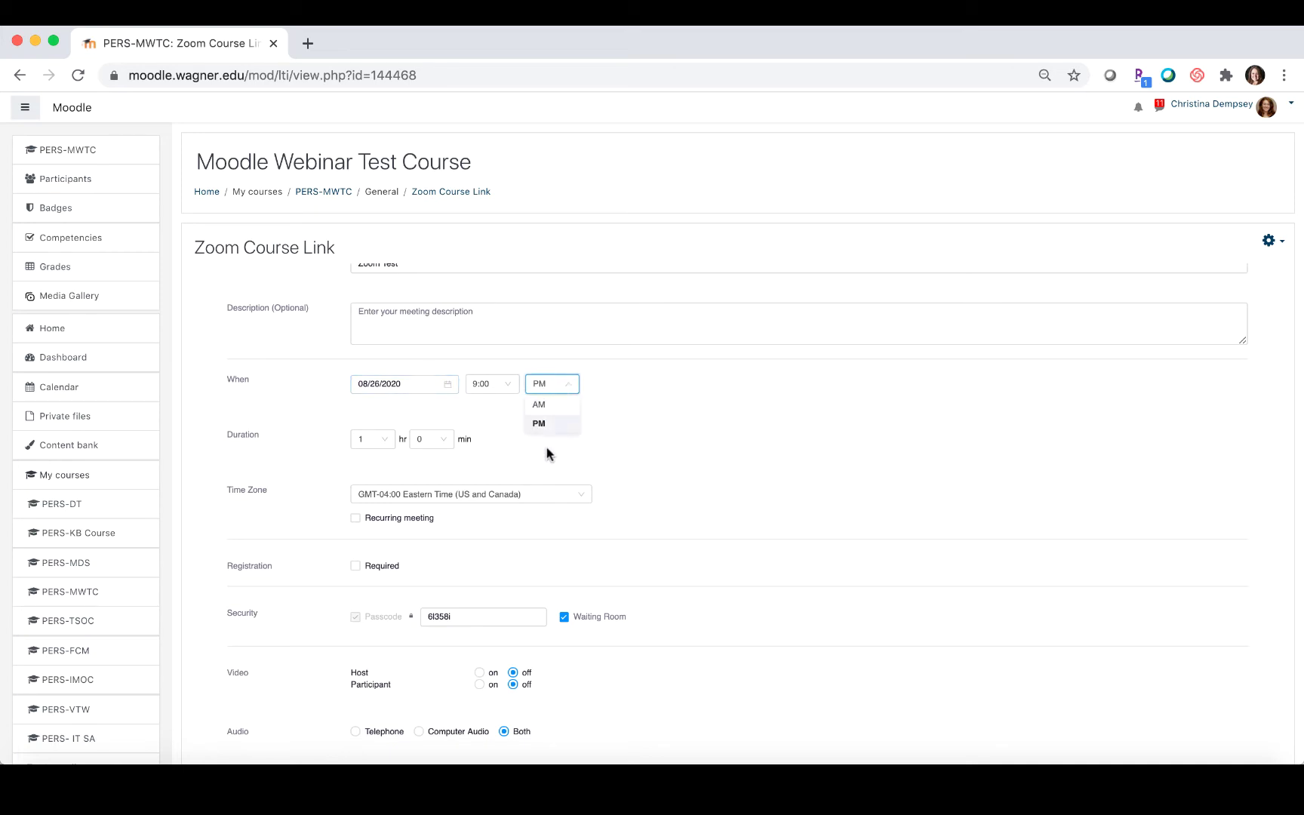
click(549, 405)
Make the meeting recur weekly, ending after 3 occurrences.
scroll(429, 508, down, 1)
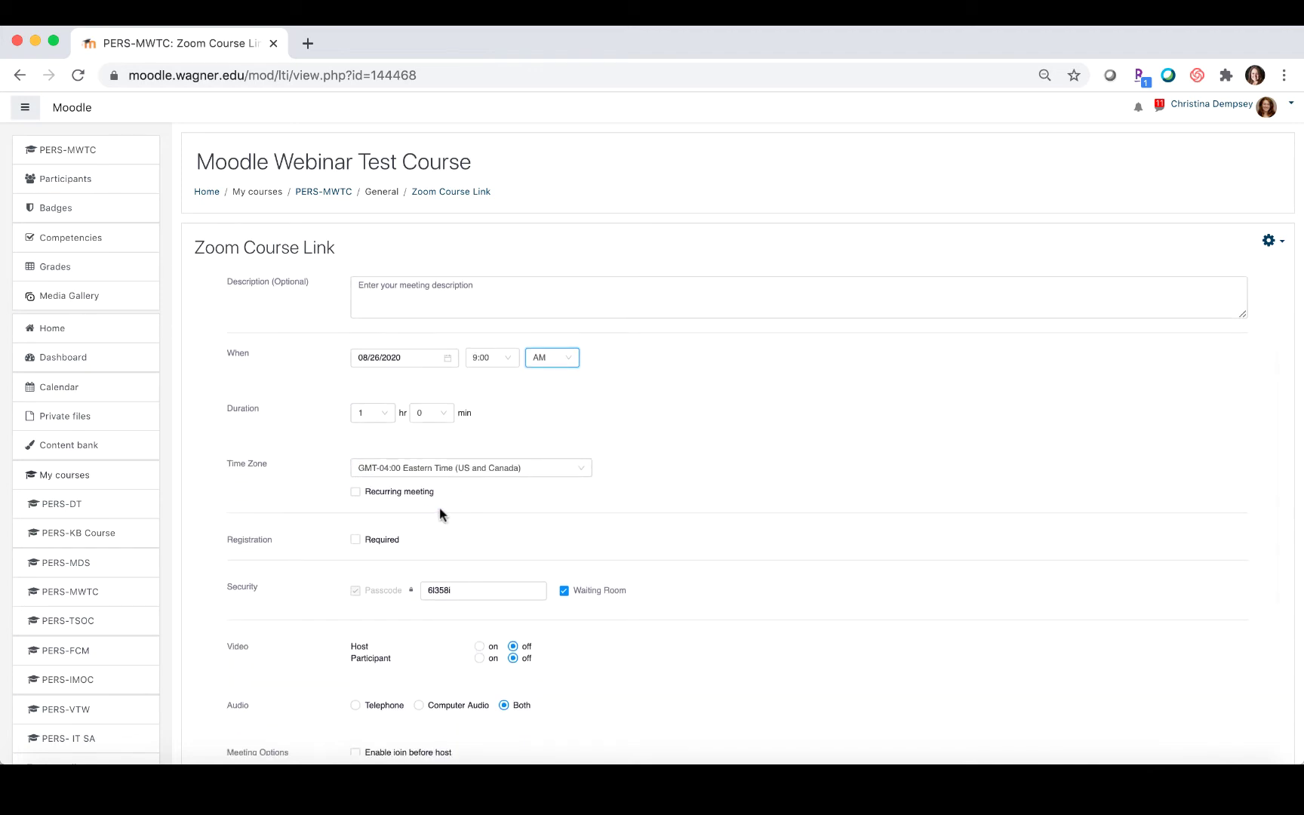
click(355, 493)
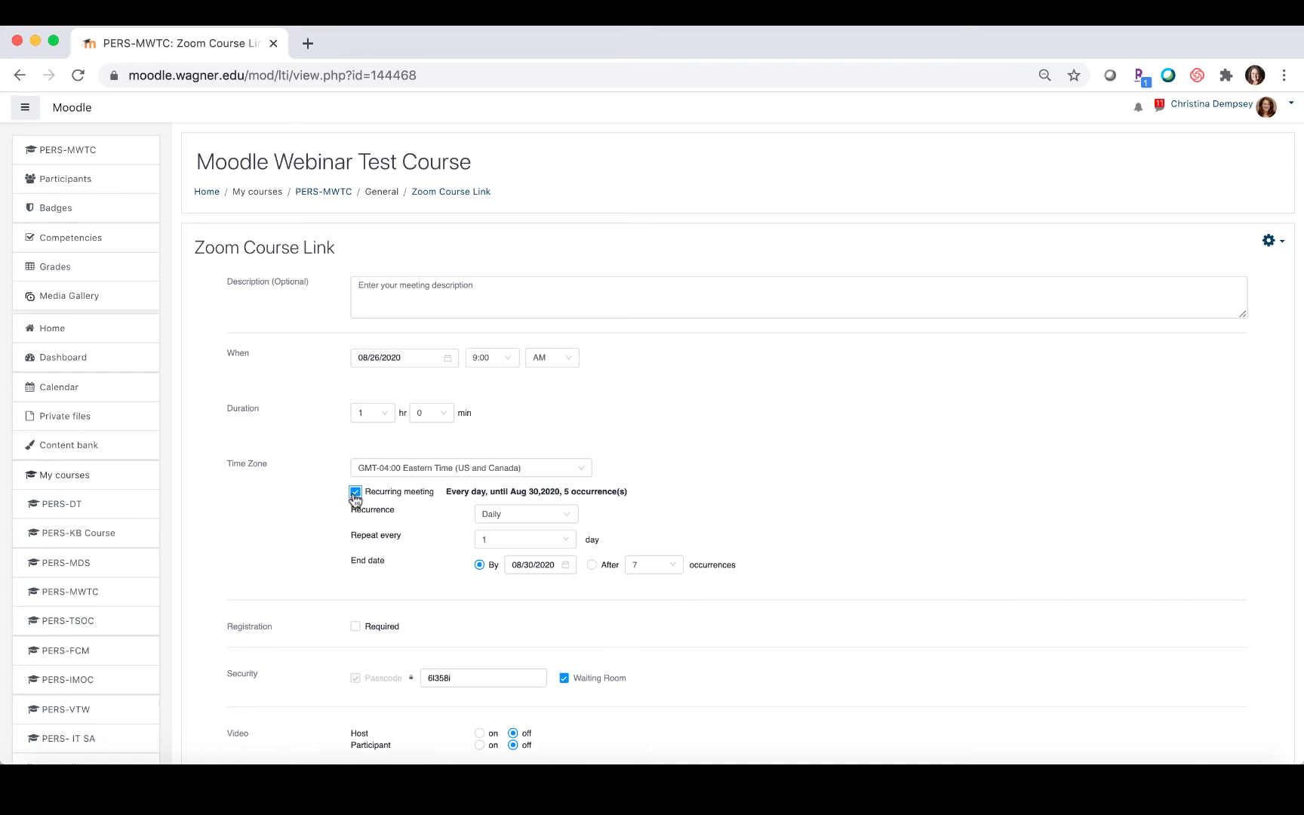
click(543, 520)
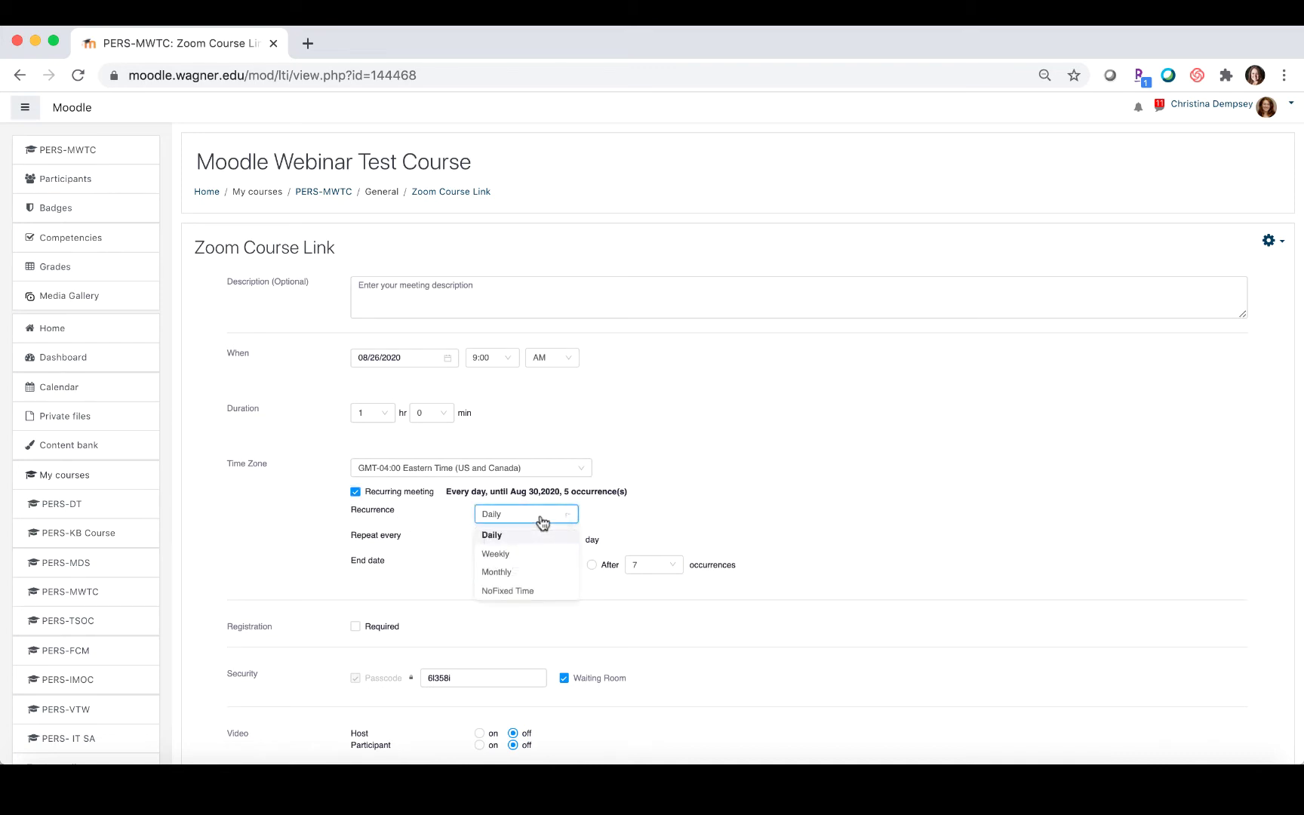
click(527, 555)
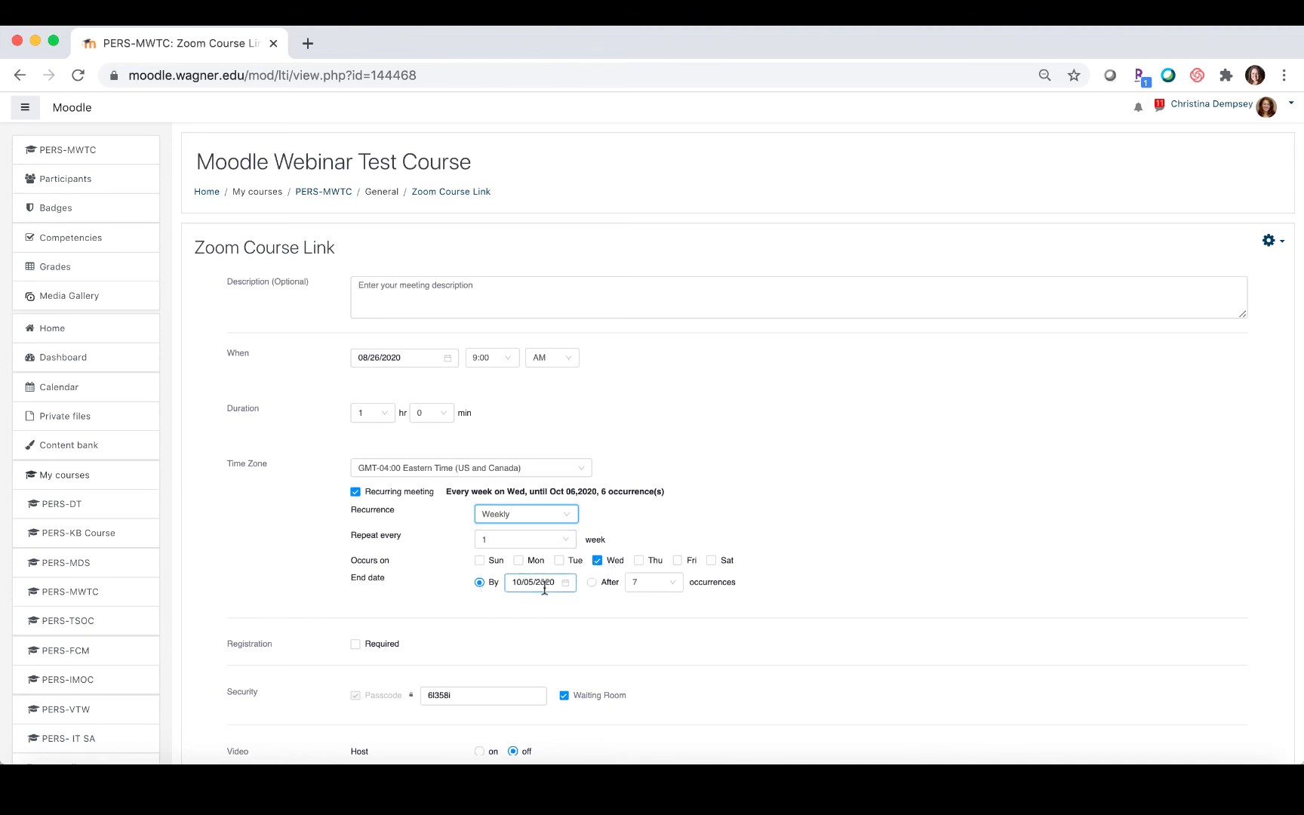
click(592, 581)
click(648, 583)
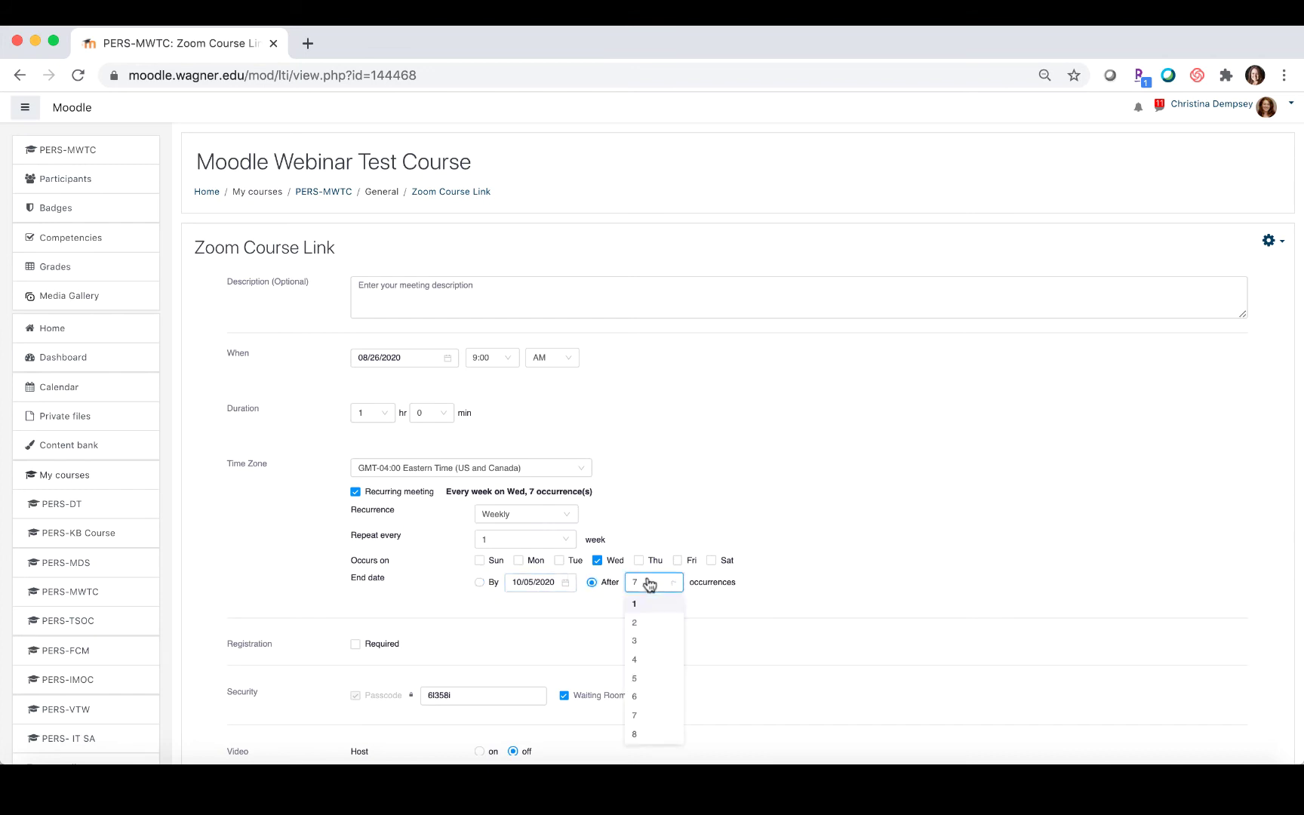
click(654, 641)
Switch off the Waiting Room while keeping the meeting passcode.
scroll(781, 603, down, 3)
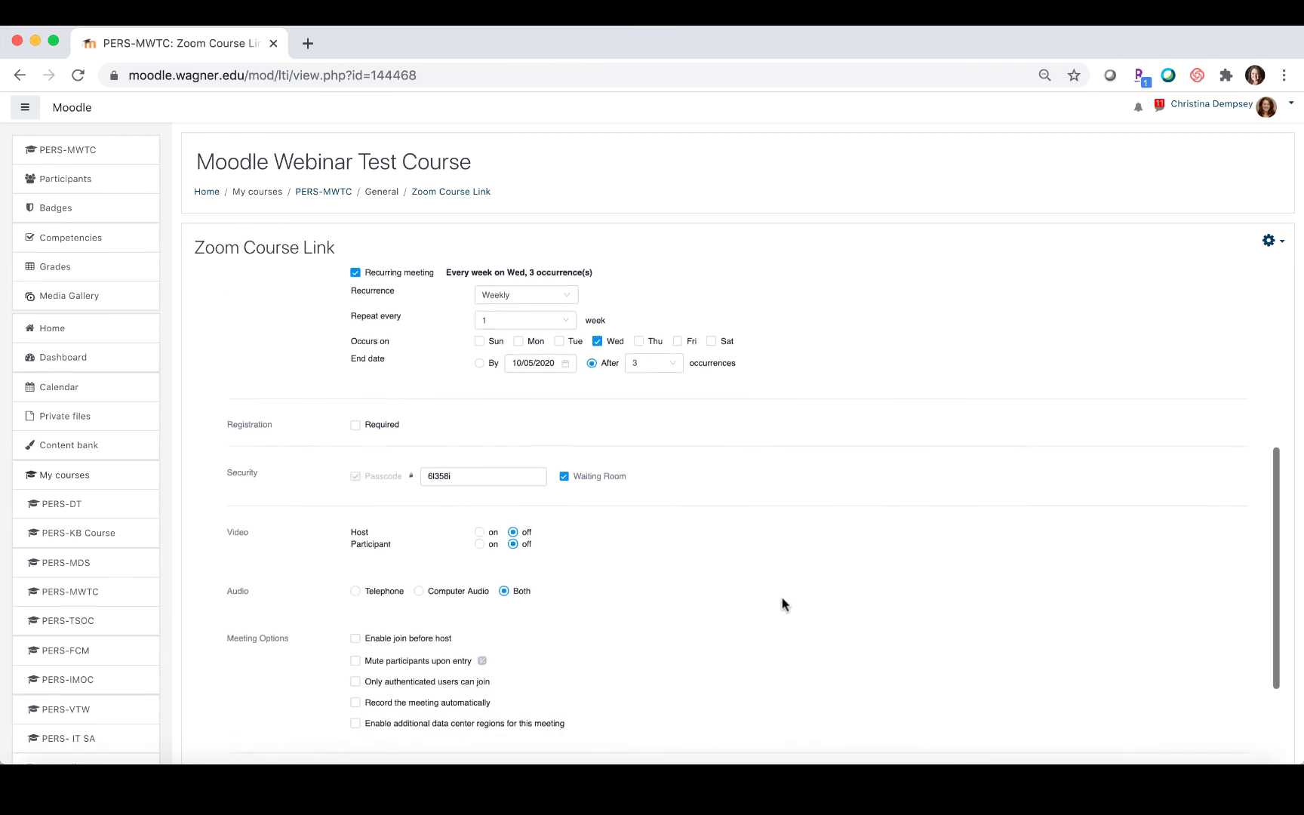
scroll(782, 604, down, 1)
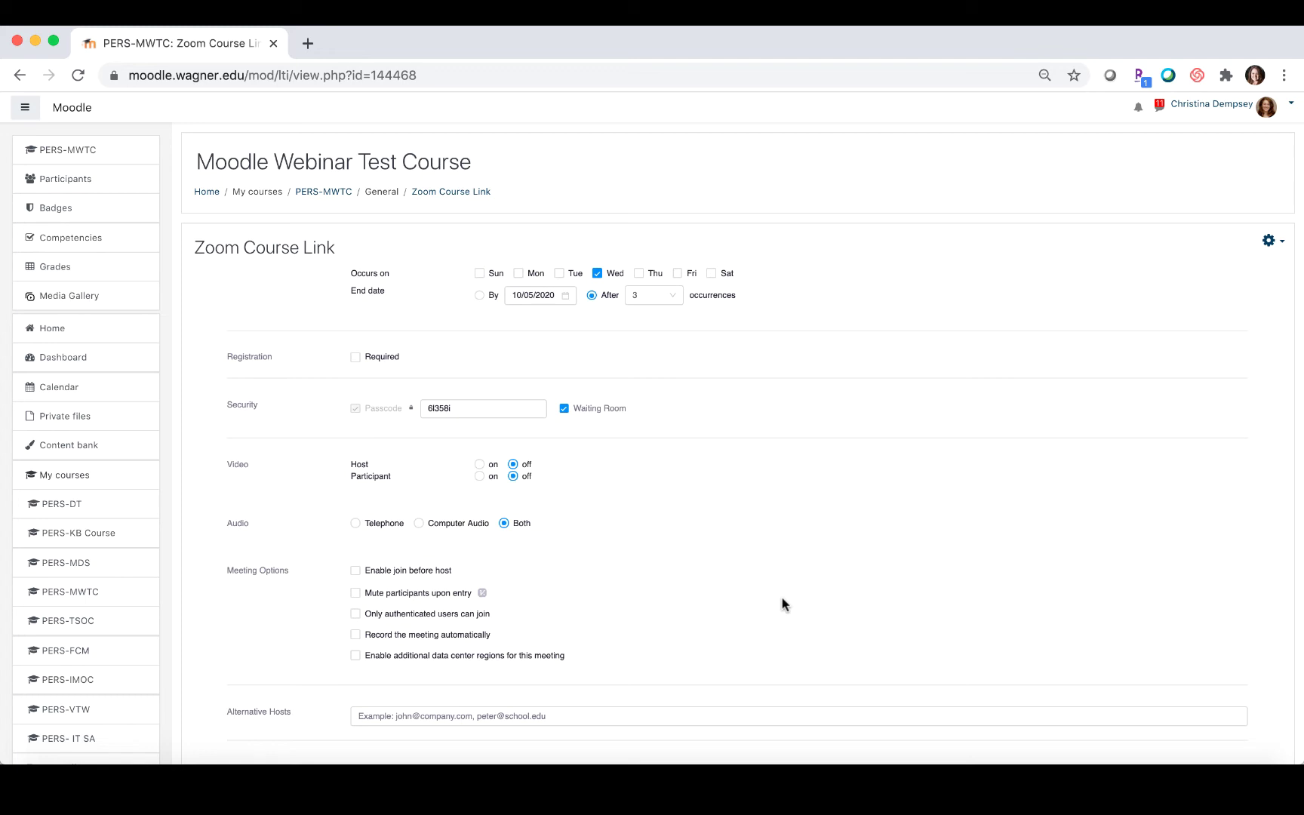
click(437, 406)
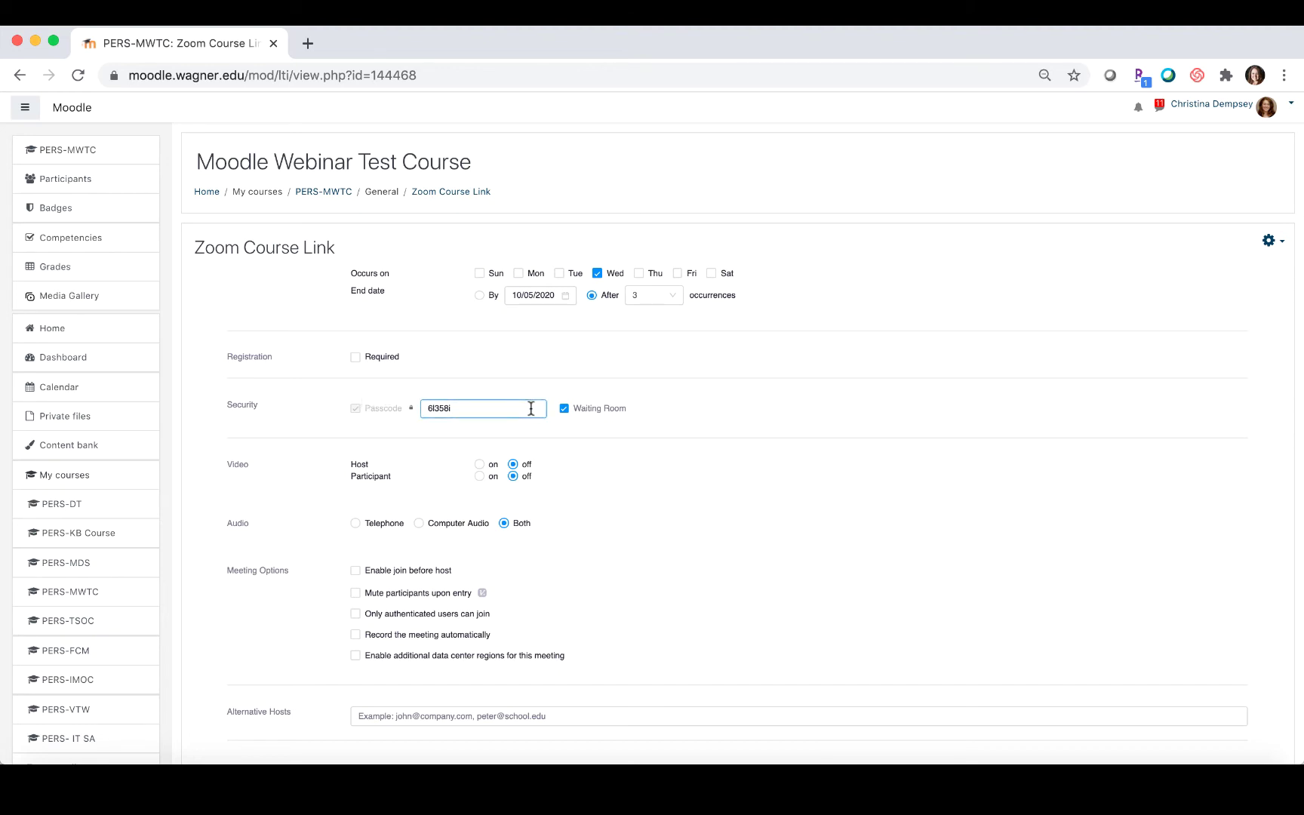
click(565, 409)
click(456, 408)
click(504, 458)
scroll(506, 462, down, 2)
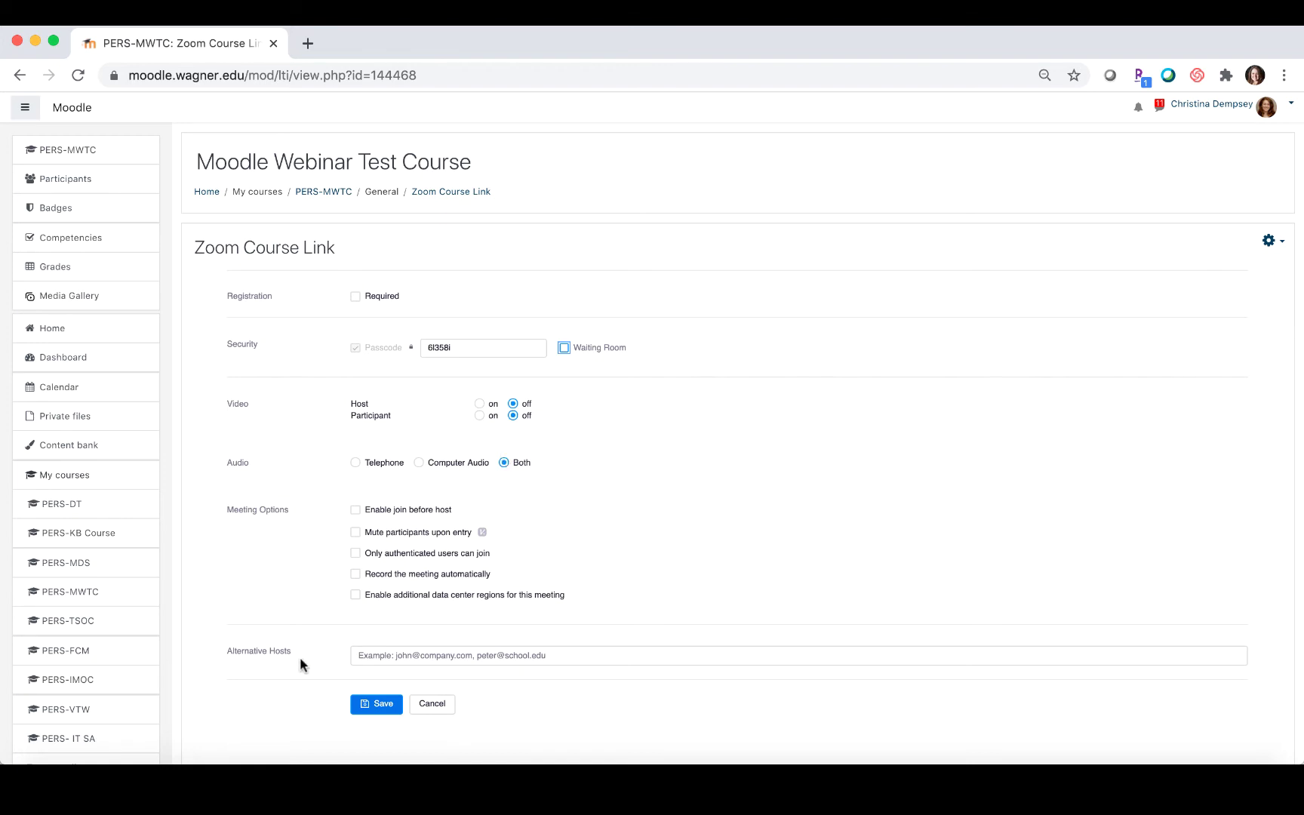
Save the Zoom Test meeting, review its invitation text, and return to the course page.
click(363, 706)
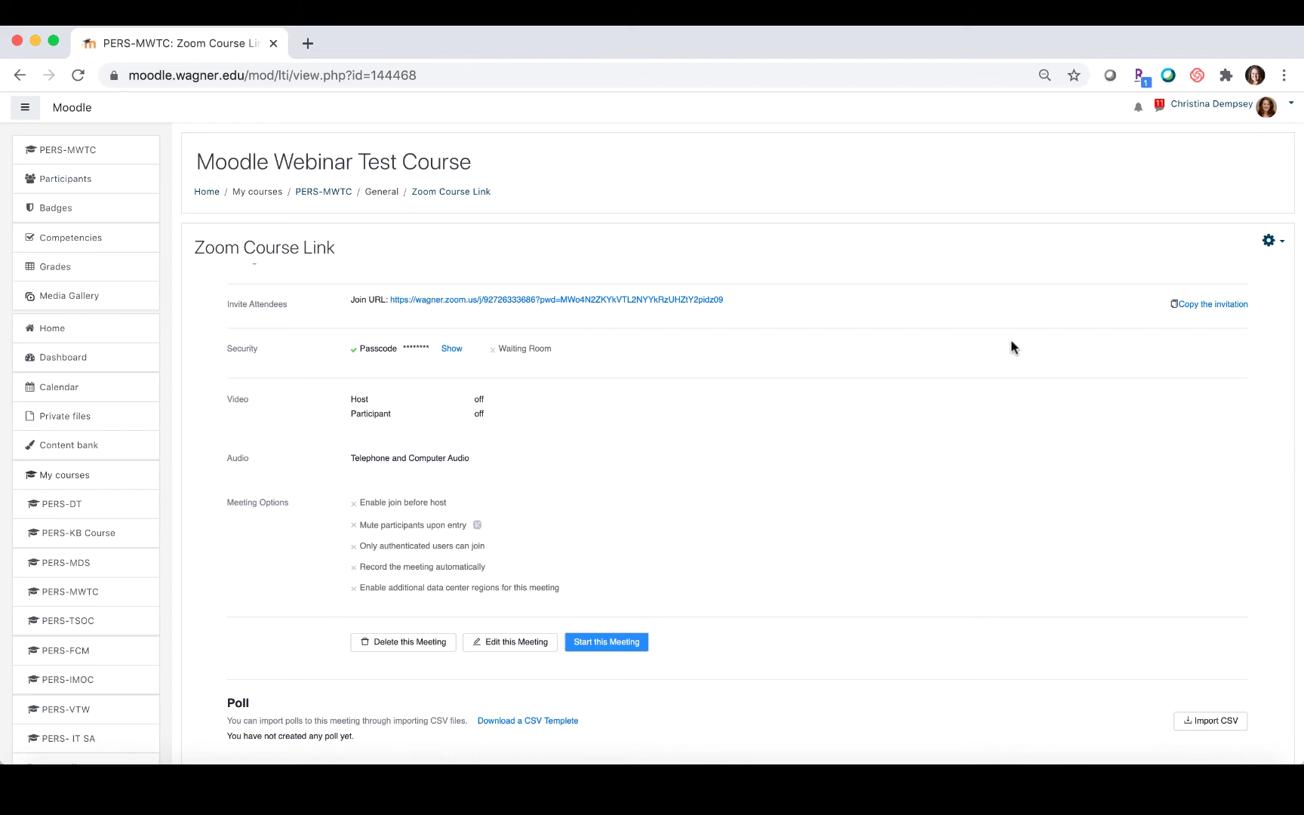
click(1236, 310)
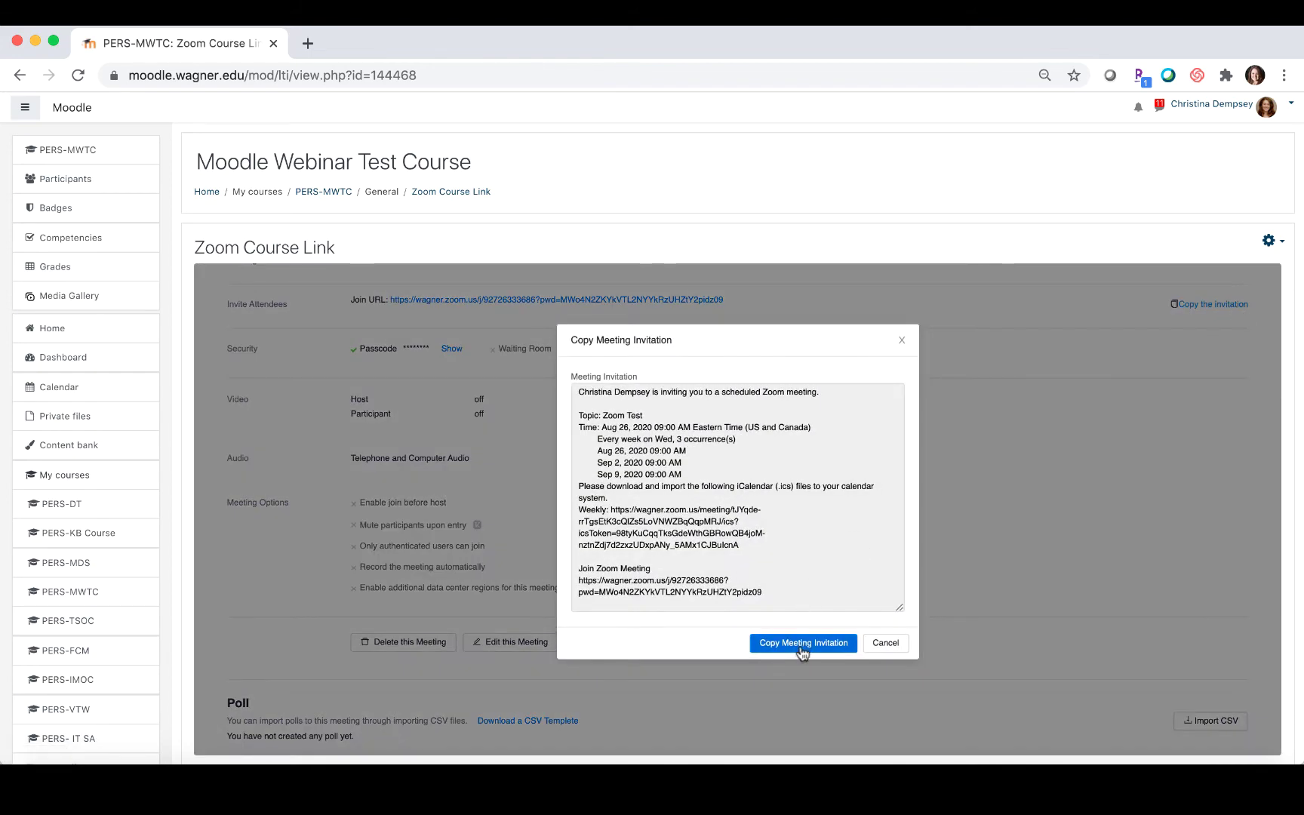
click(886, 645)
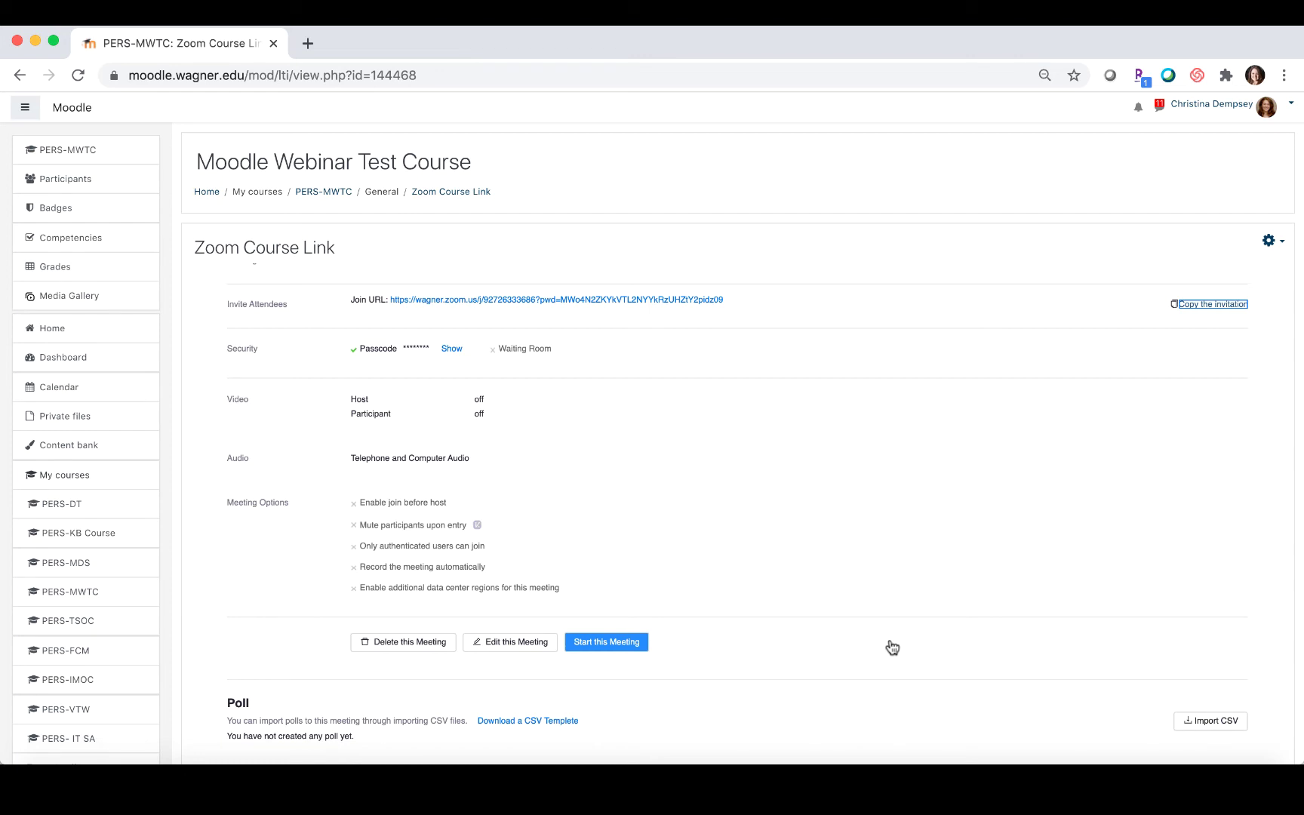
click(339, 190)
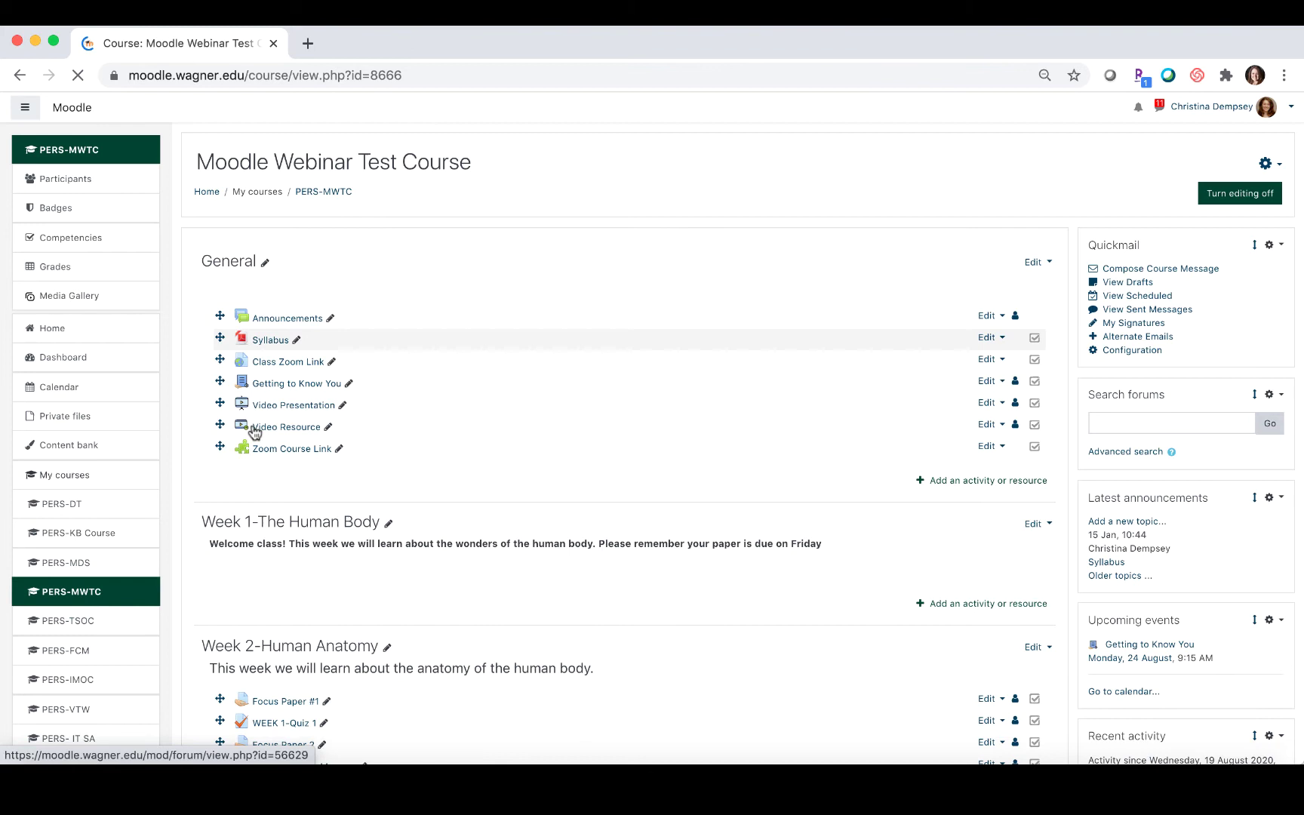
View Zoom Course Link in the student role, then return to the normal teacher role.
click(269, 450)
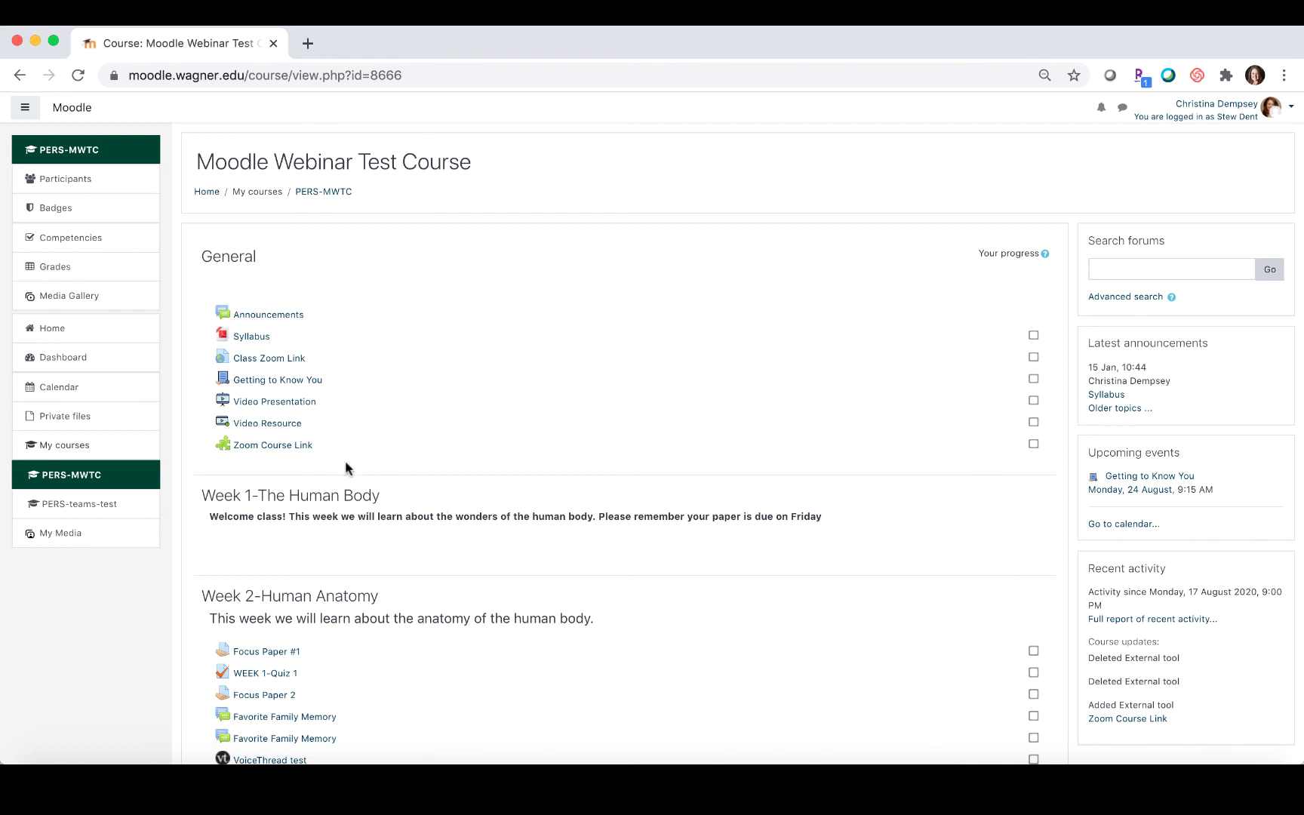
click(305, 449)
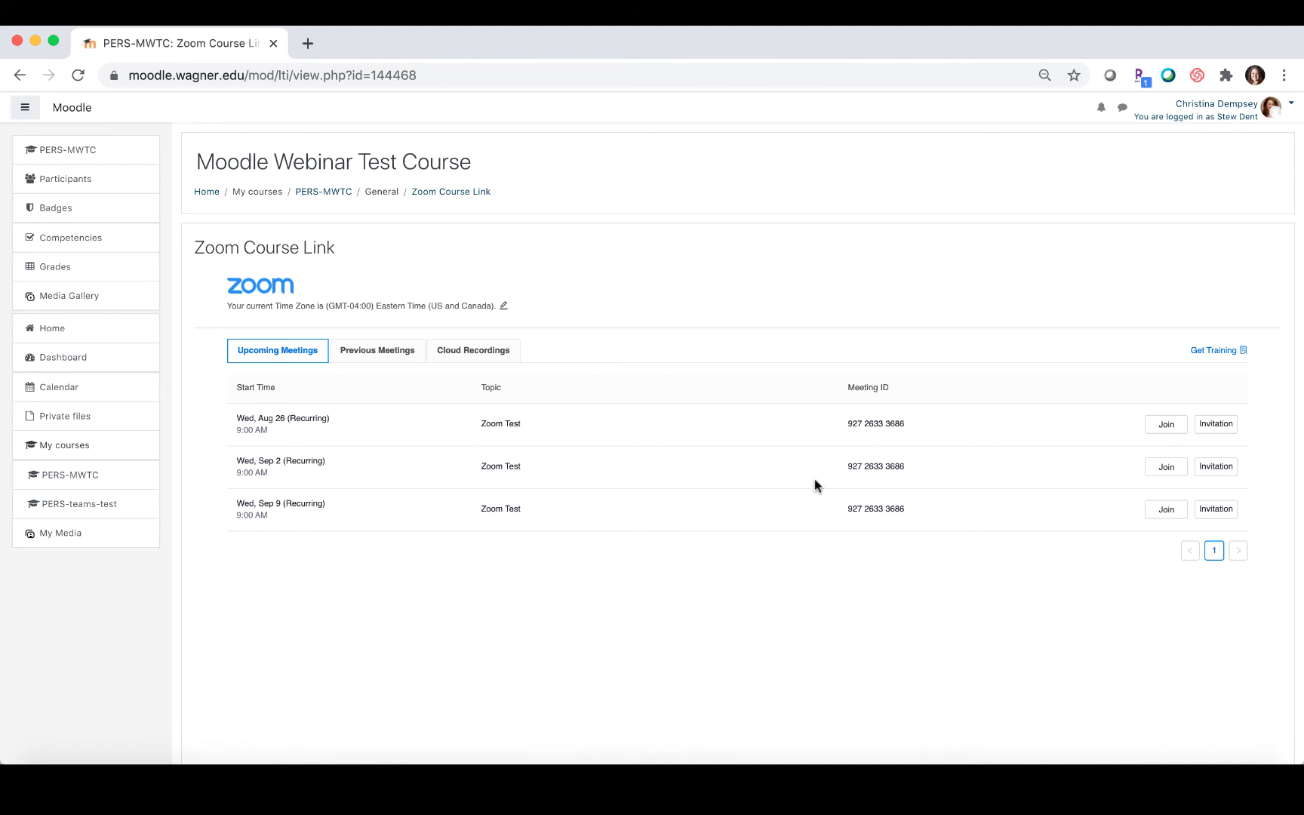
click(1221, 108)
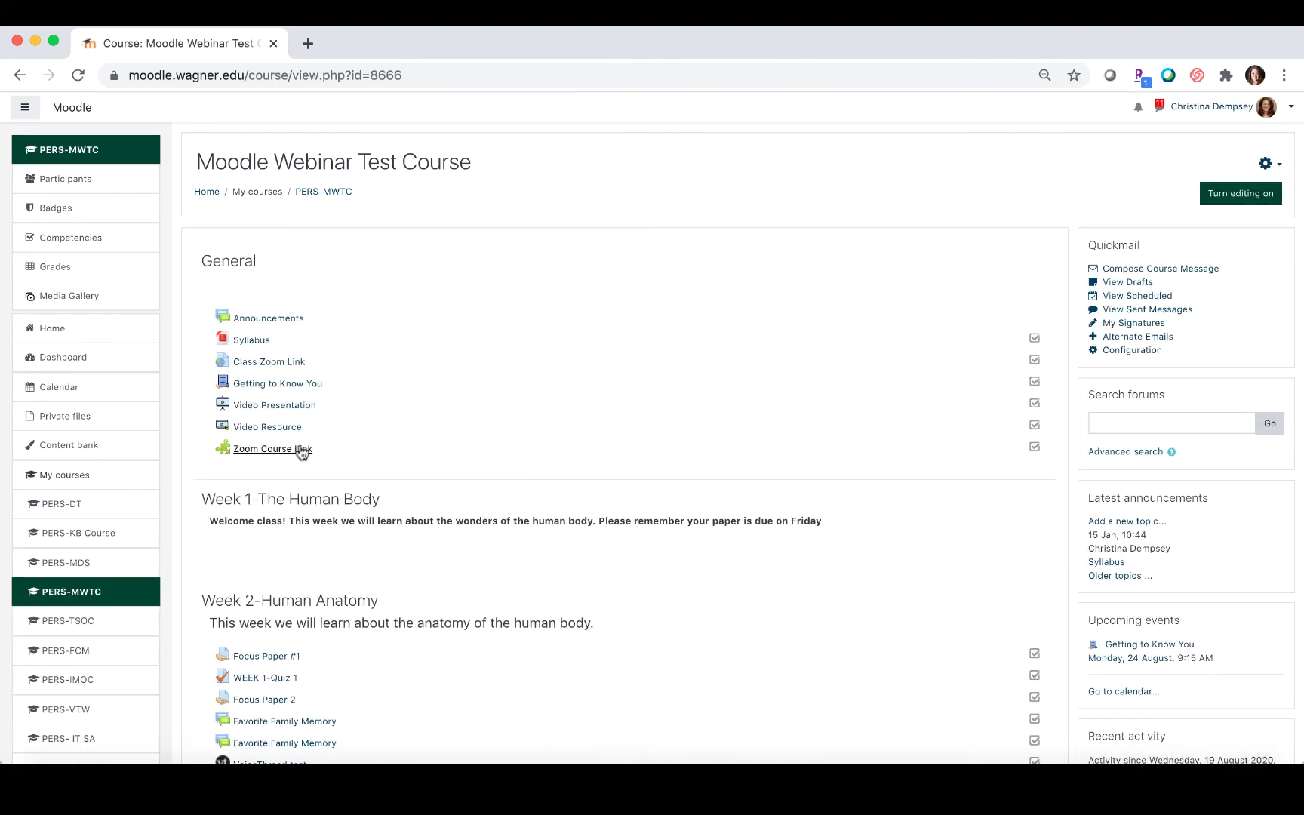
click(300, 450)
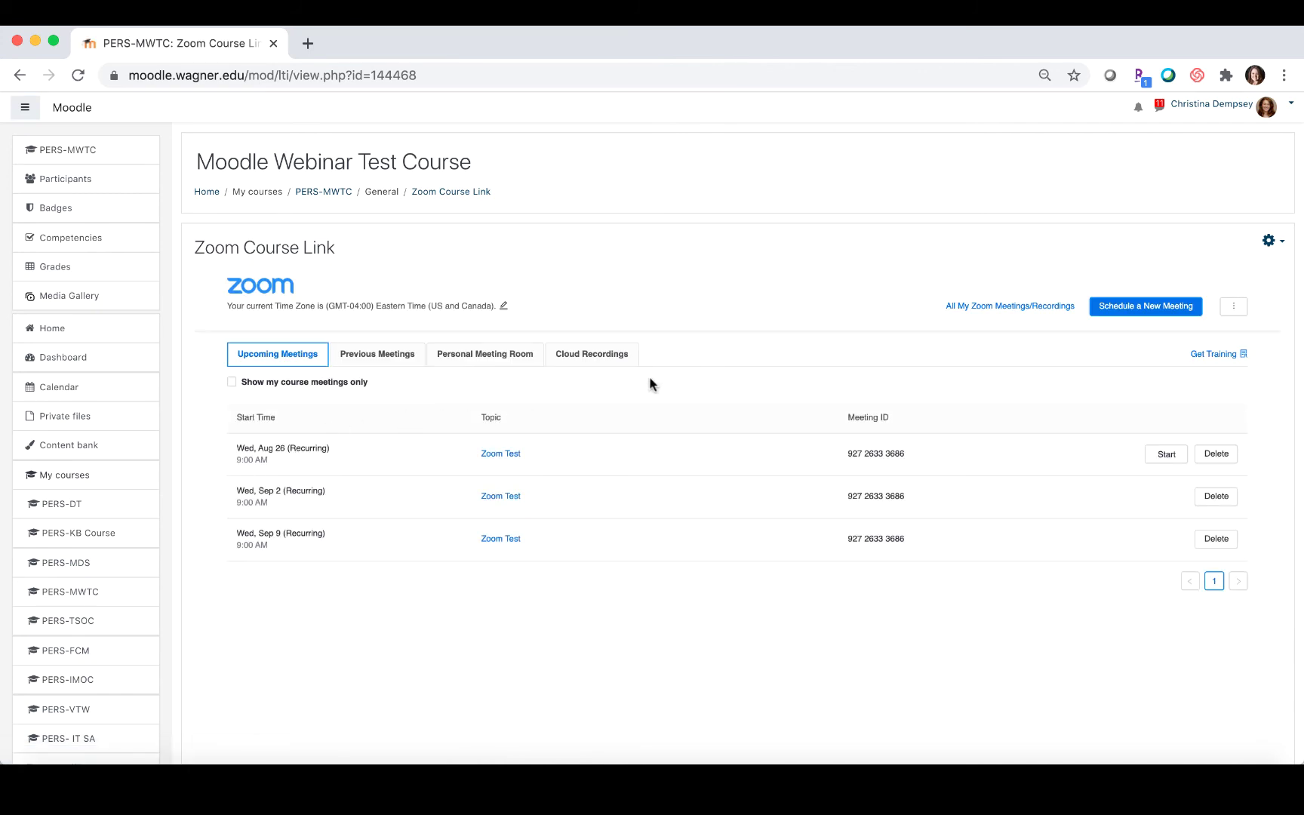
Toggle Publish off and back on for the Aug 17 Zoom Test cloud recording.
click(606, 357)
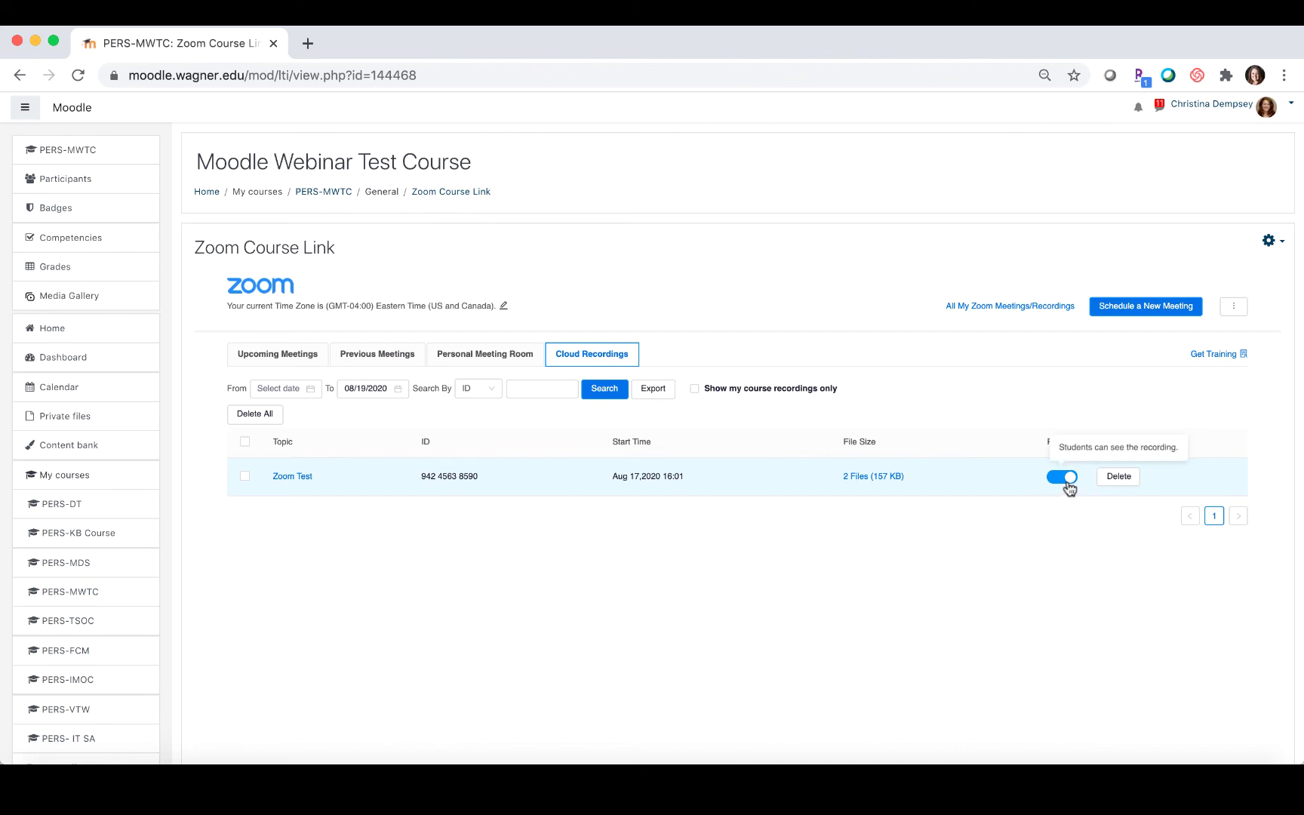
click(1067, 483)
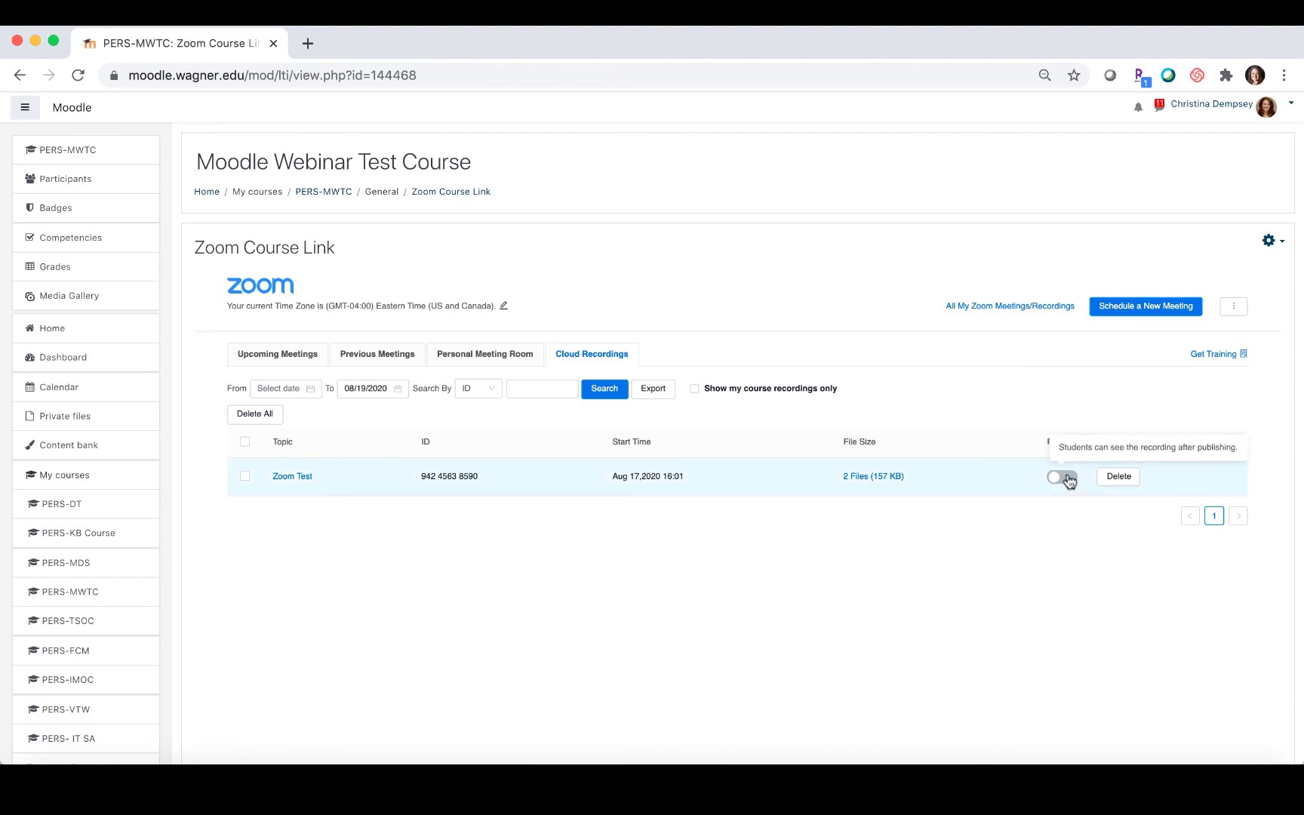
click(1065, 477)
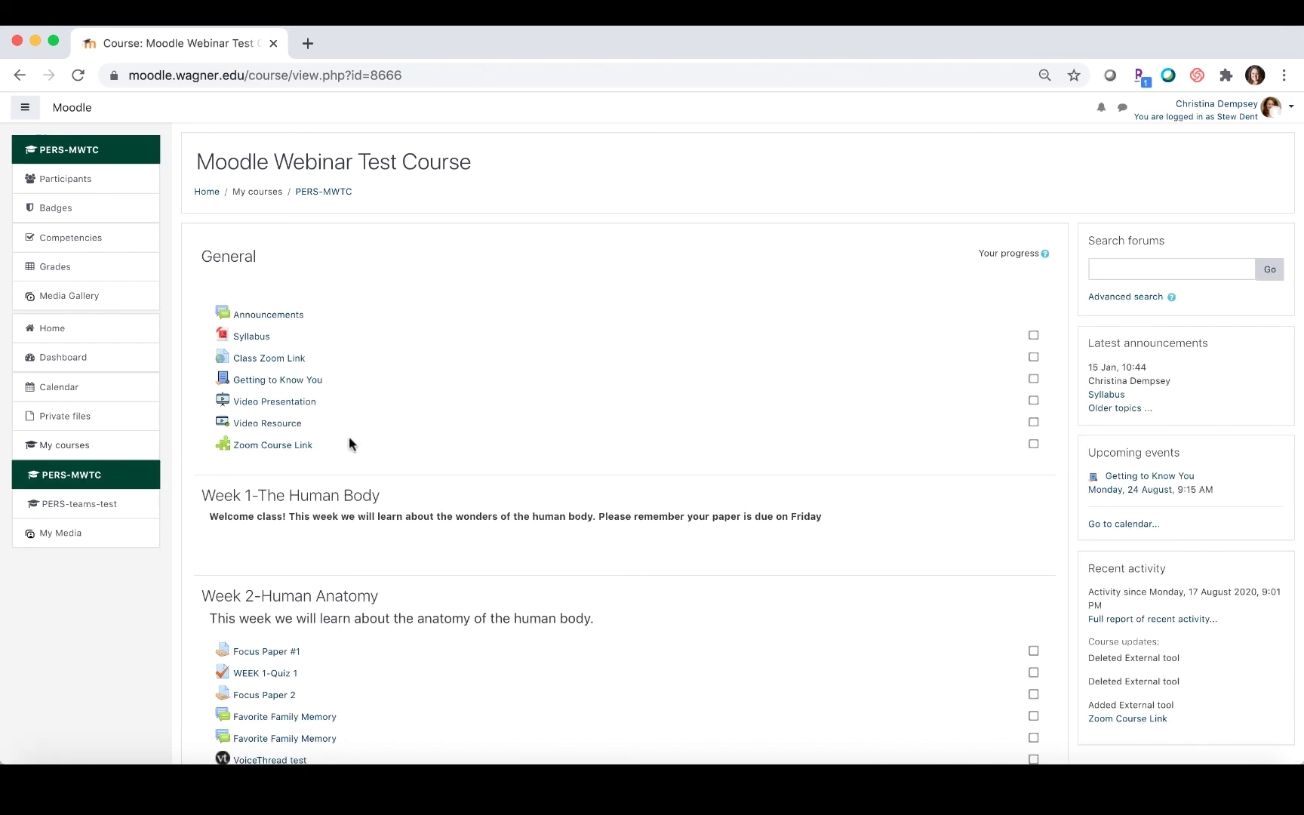
As a student, play Recording-1 of Zoom Test from Zoom Course Link's Cloud Recordings.
click(282, 445)
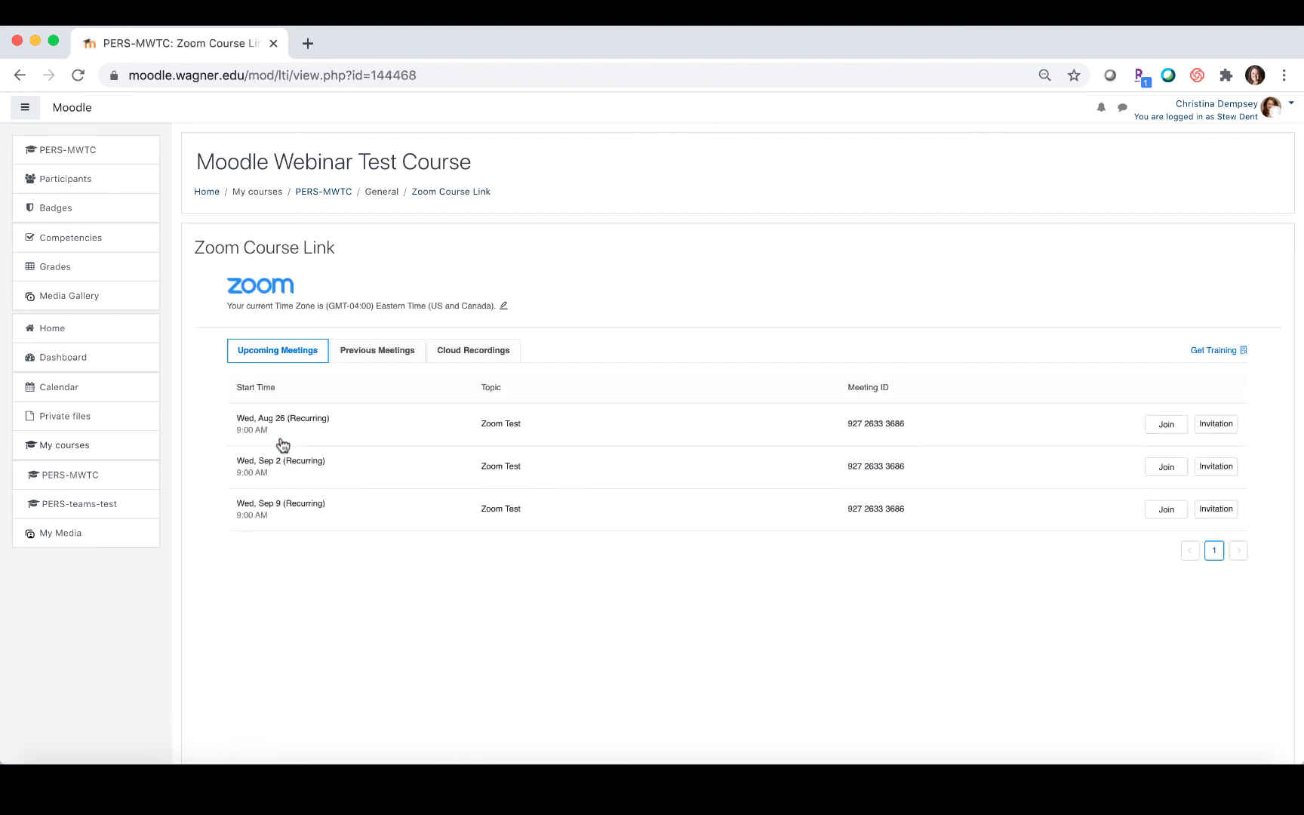
click(491, 352)
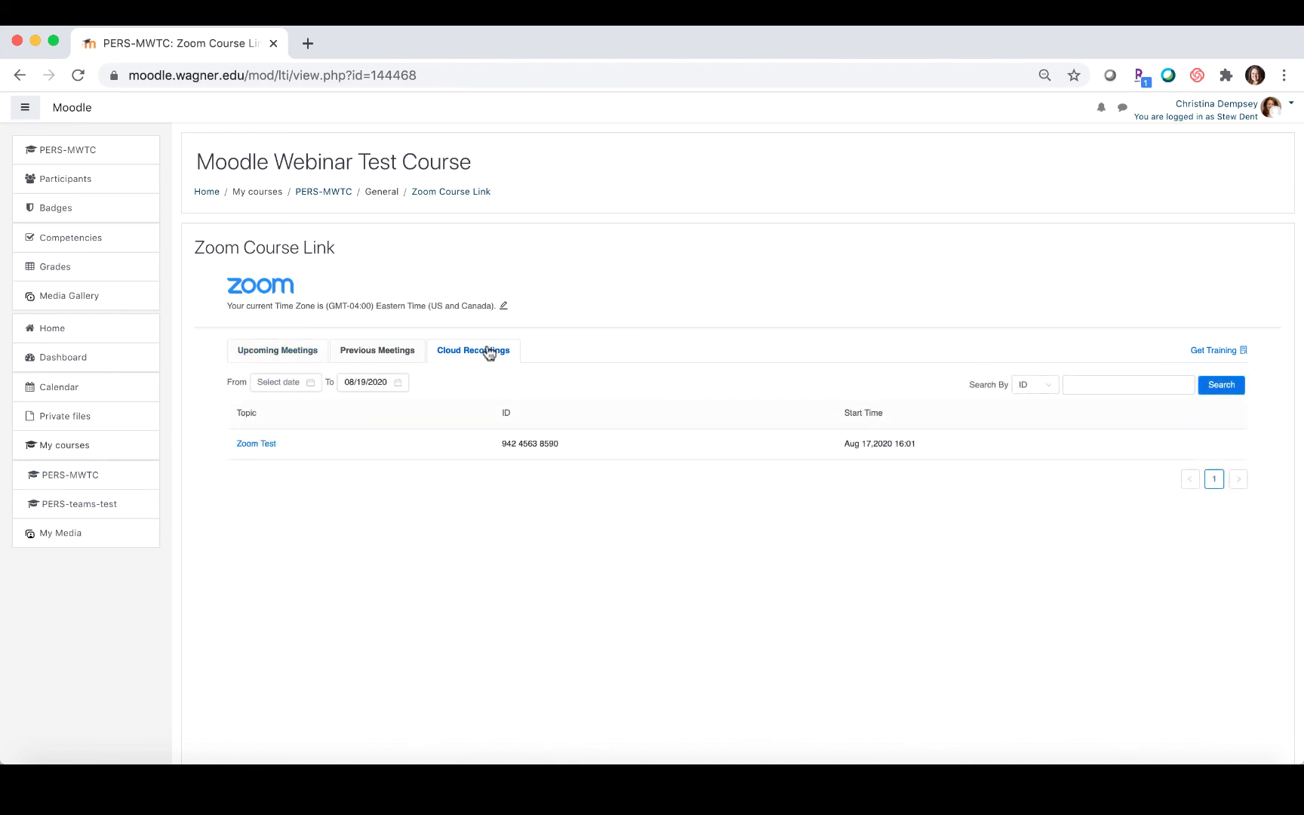
click(263, 447)
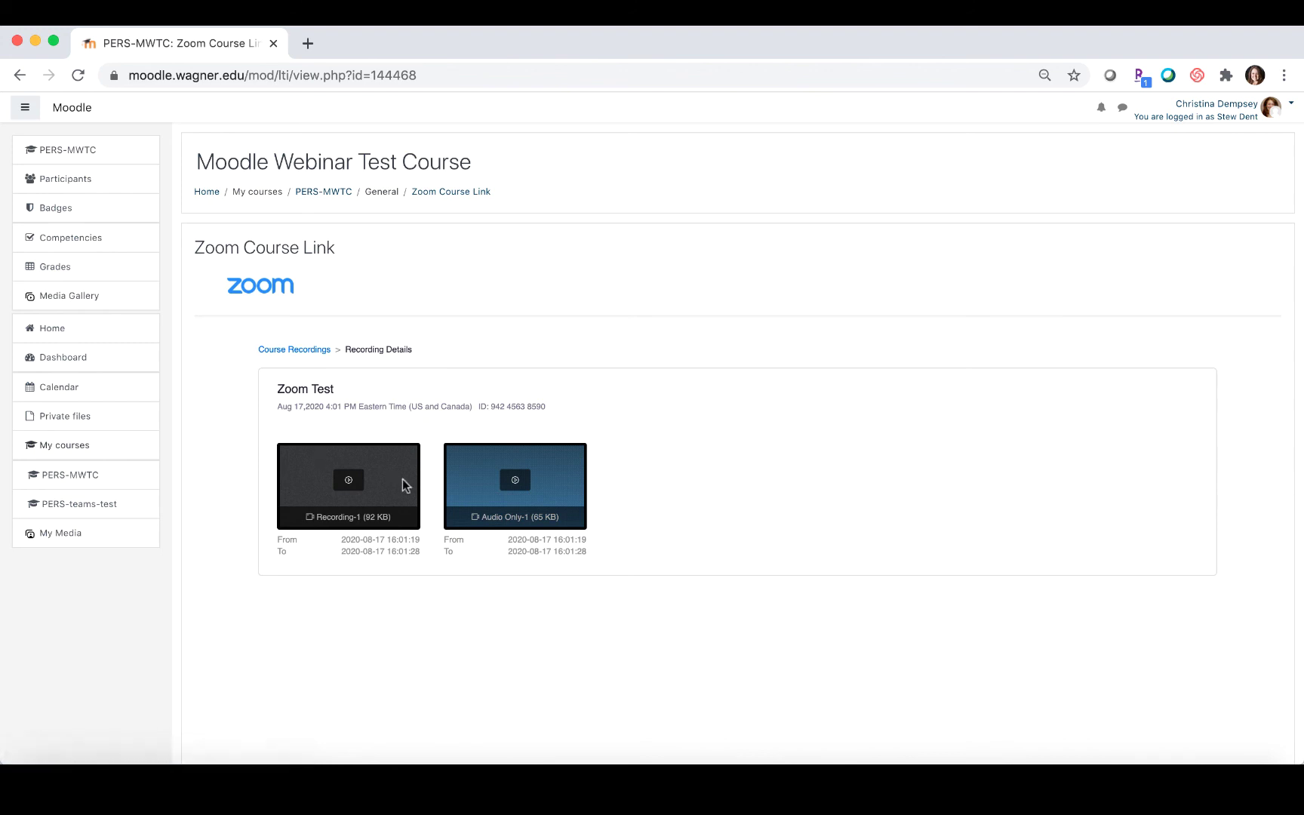
click(347, 492)
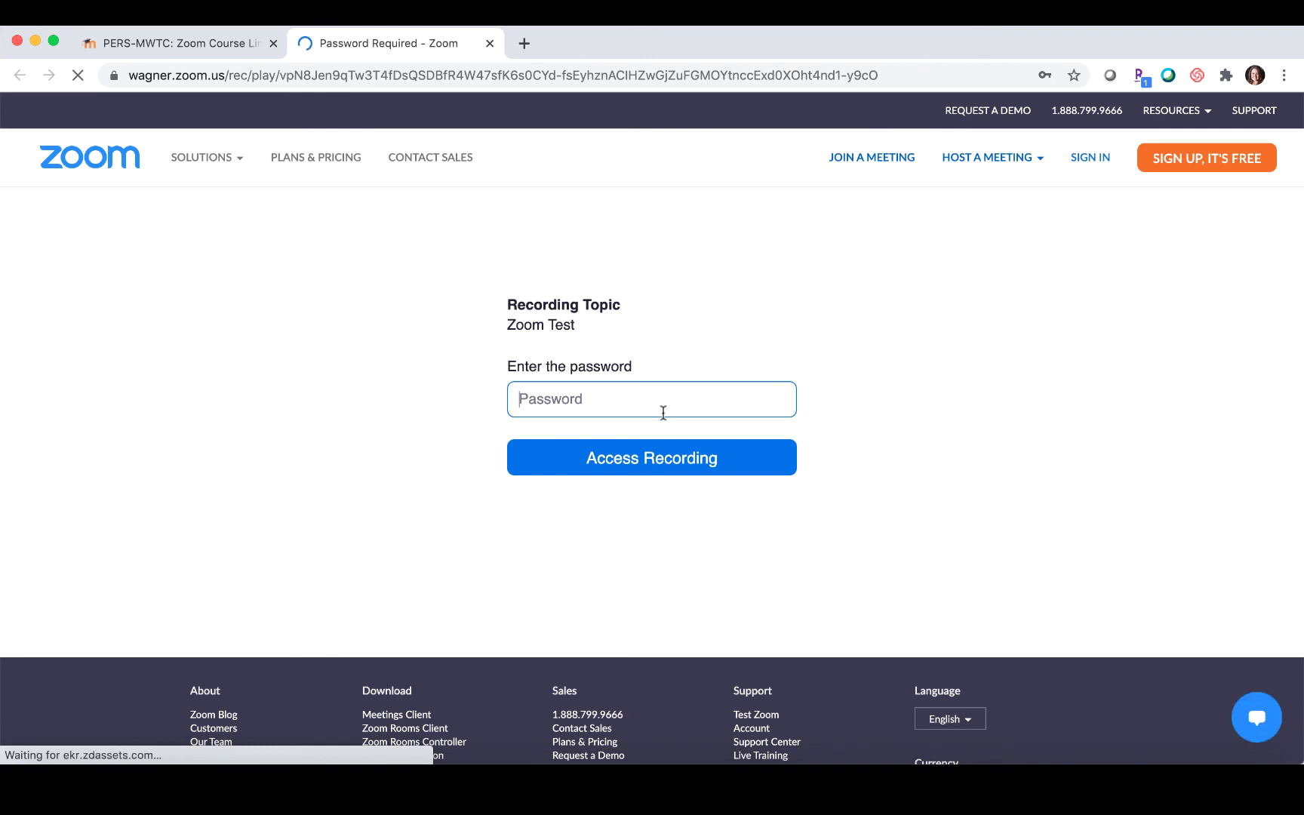
Paste the recording passcode on the Zoom password page and submit it to access playback.
click(234, 43)
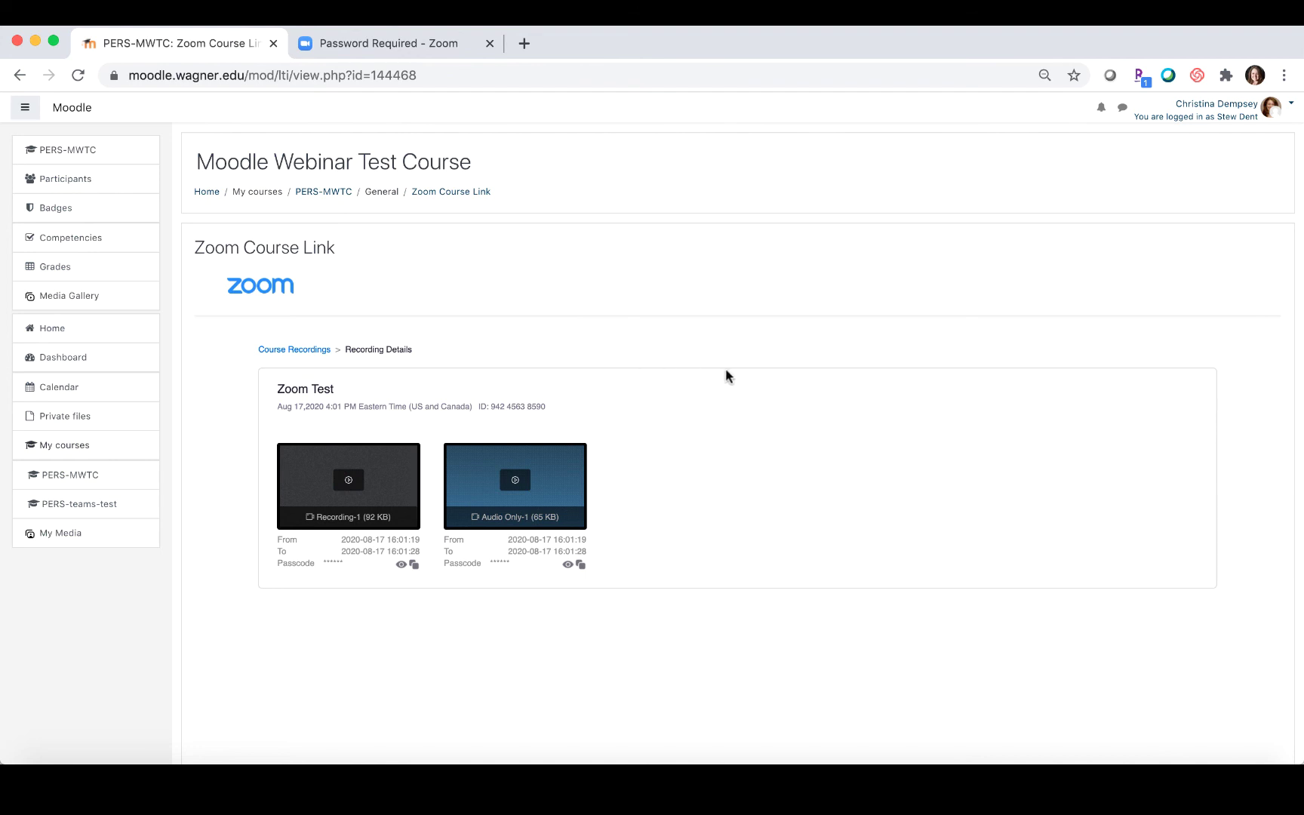
click(434, 42)
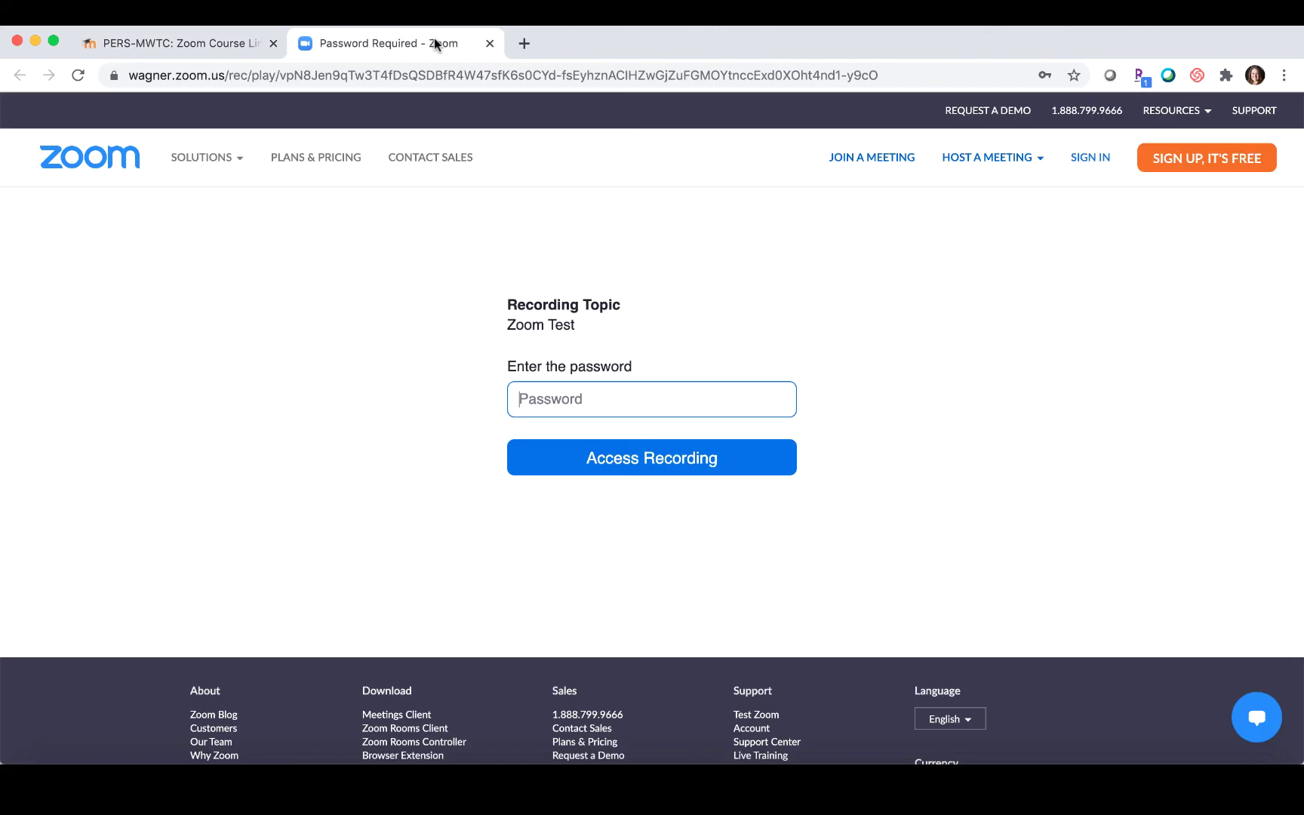
key(super+v)
click(619, 453)
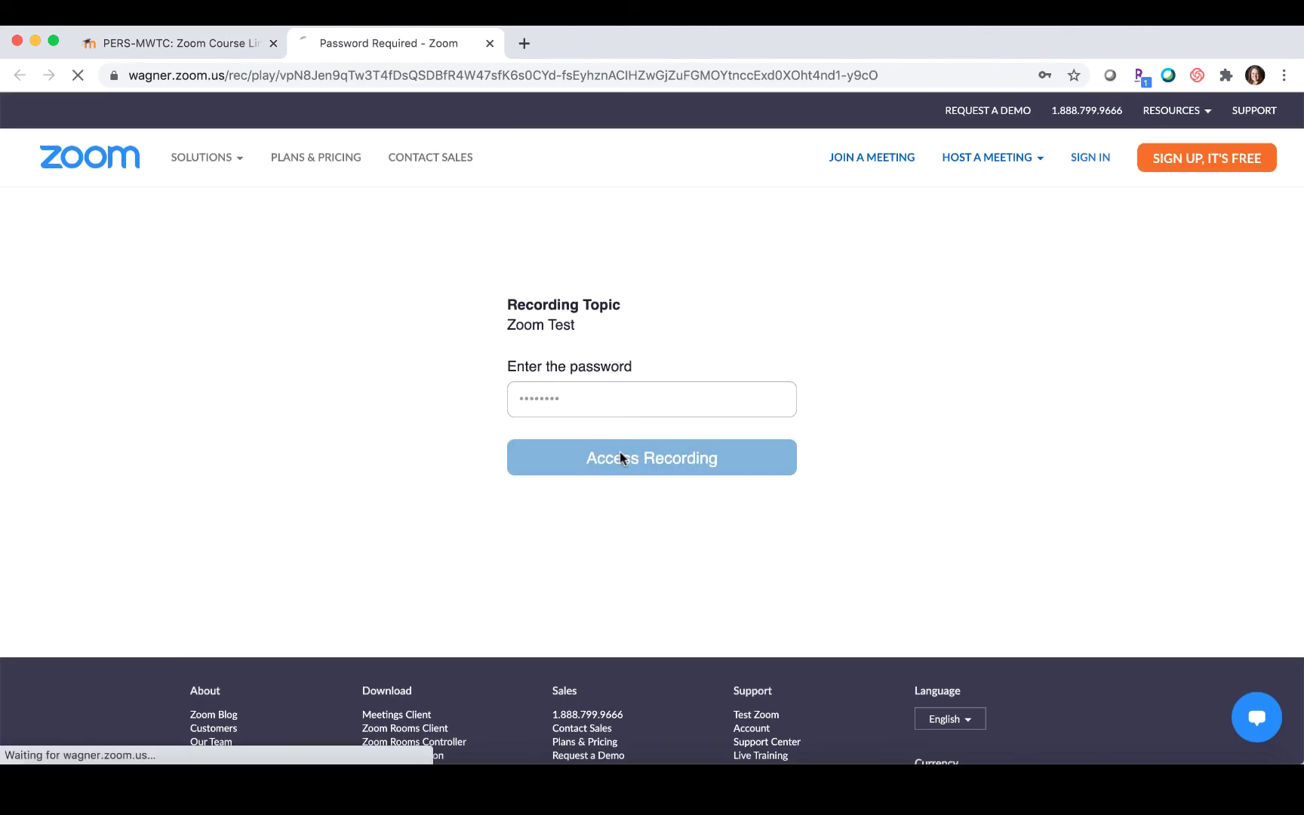